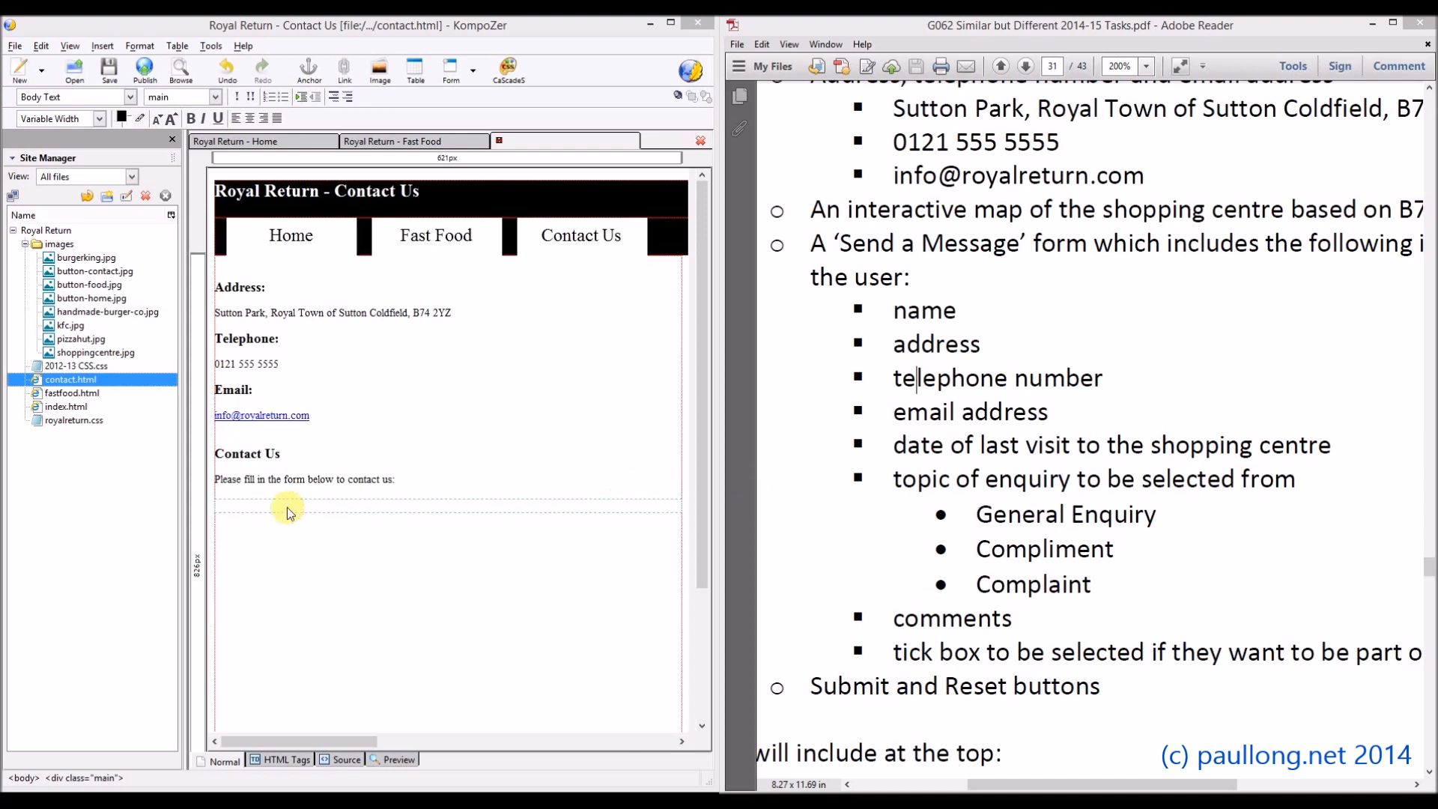
# Insert a table with six rows and two columns inside the form below the "Please fill in the form below" line.
pyautogui.click(250, 508)
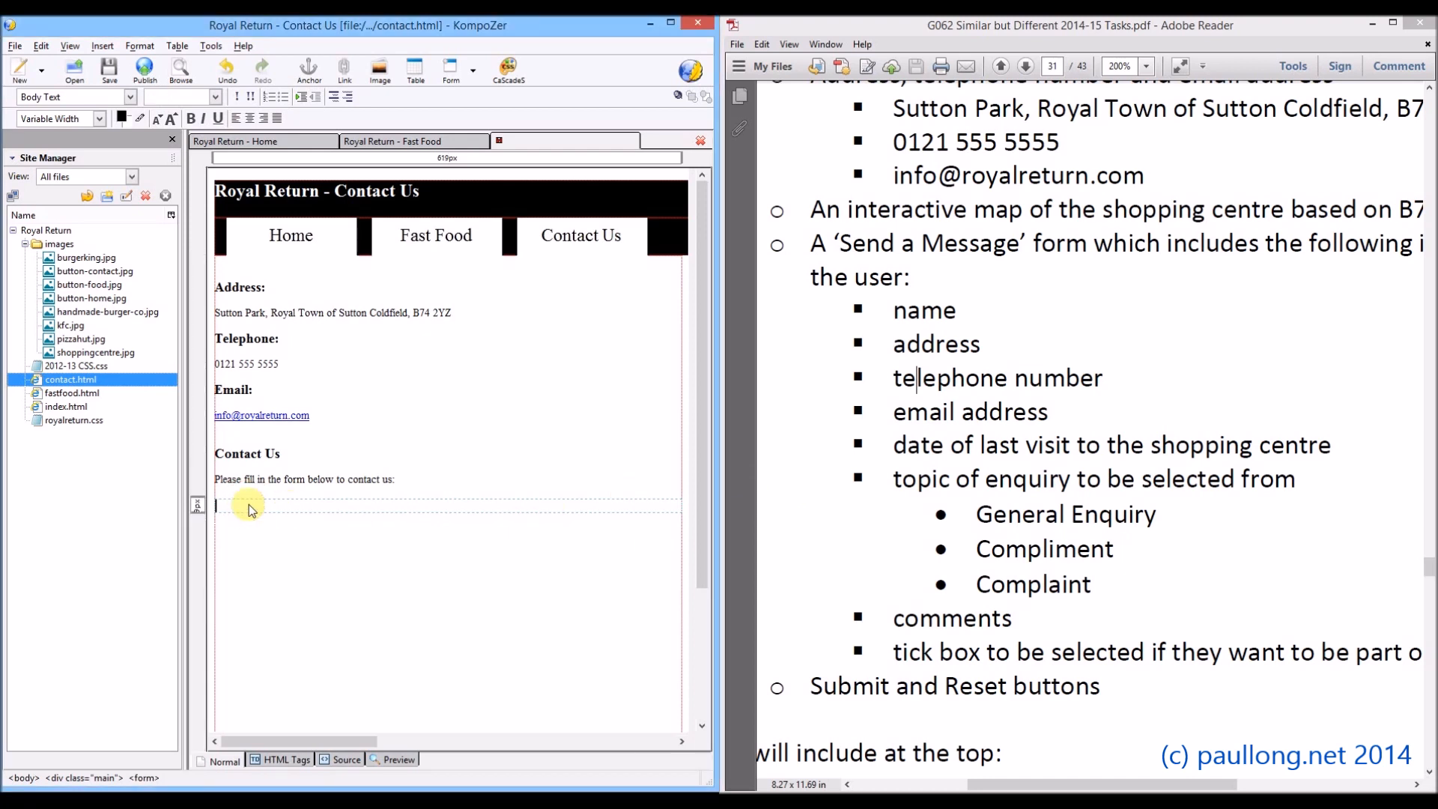
pyautogui.press('Return')
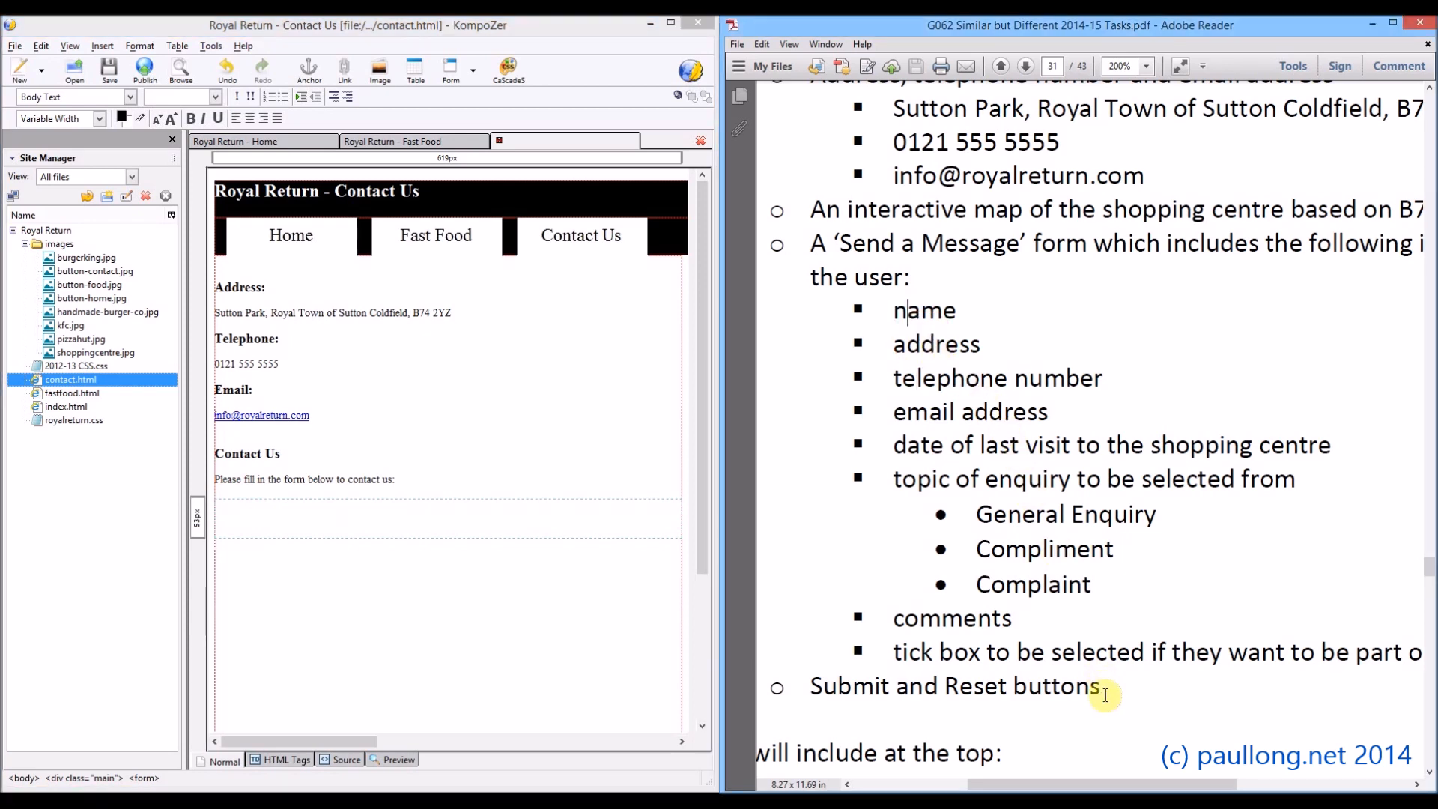
pyautogui.click(242, 506)
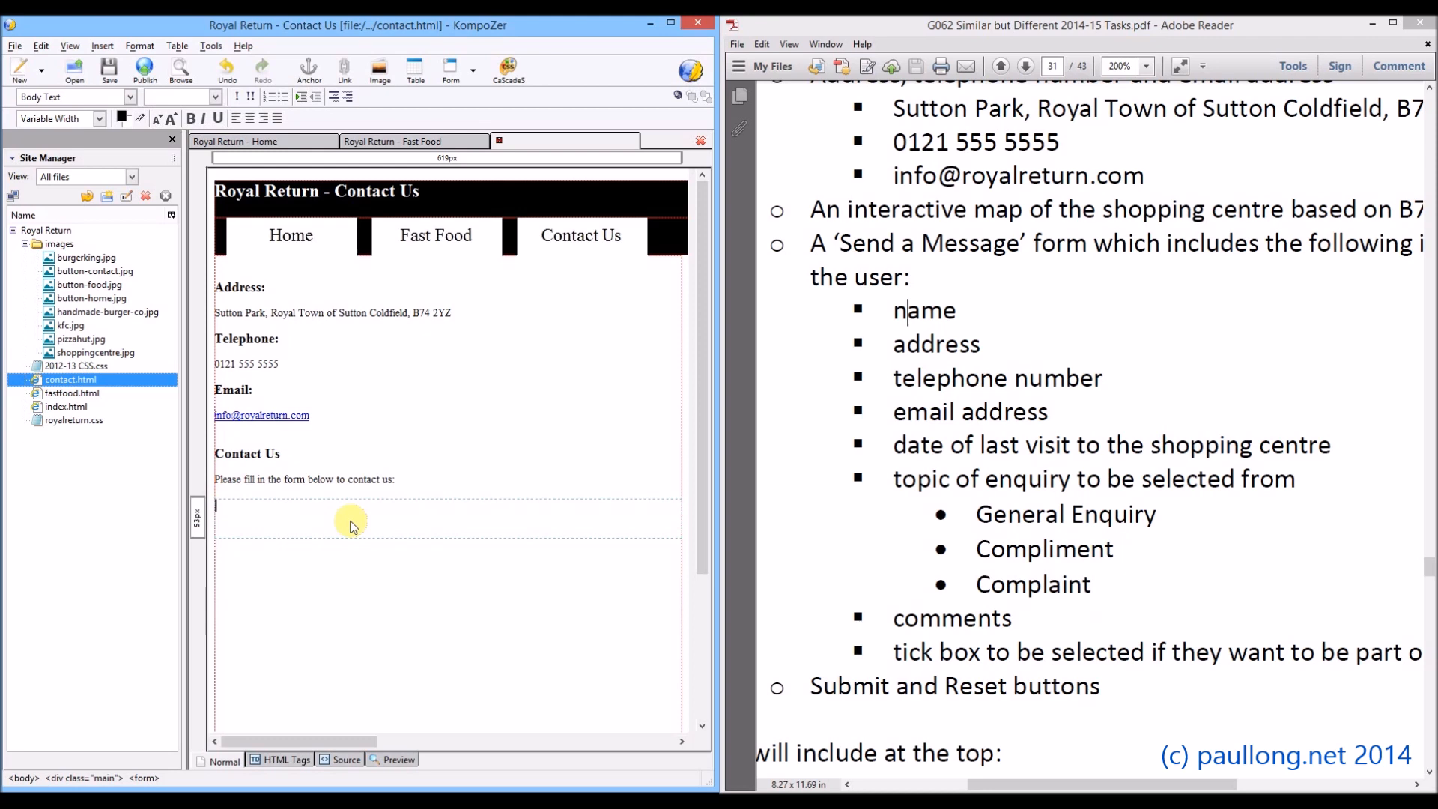
pyautogui.click(95, 47)
pyautogui.click(161, 87)
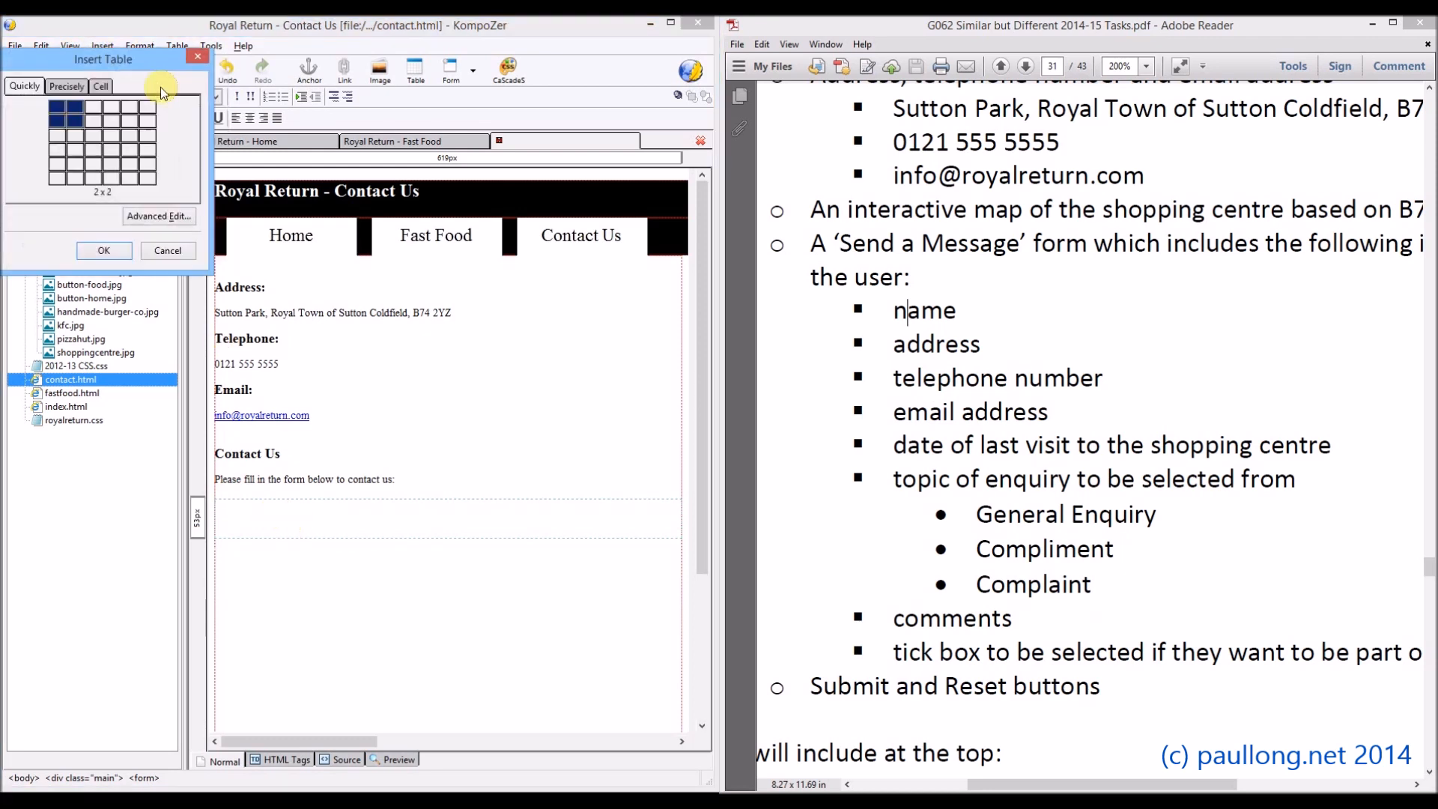
pyautogui.click(78, 182)
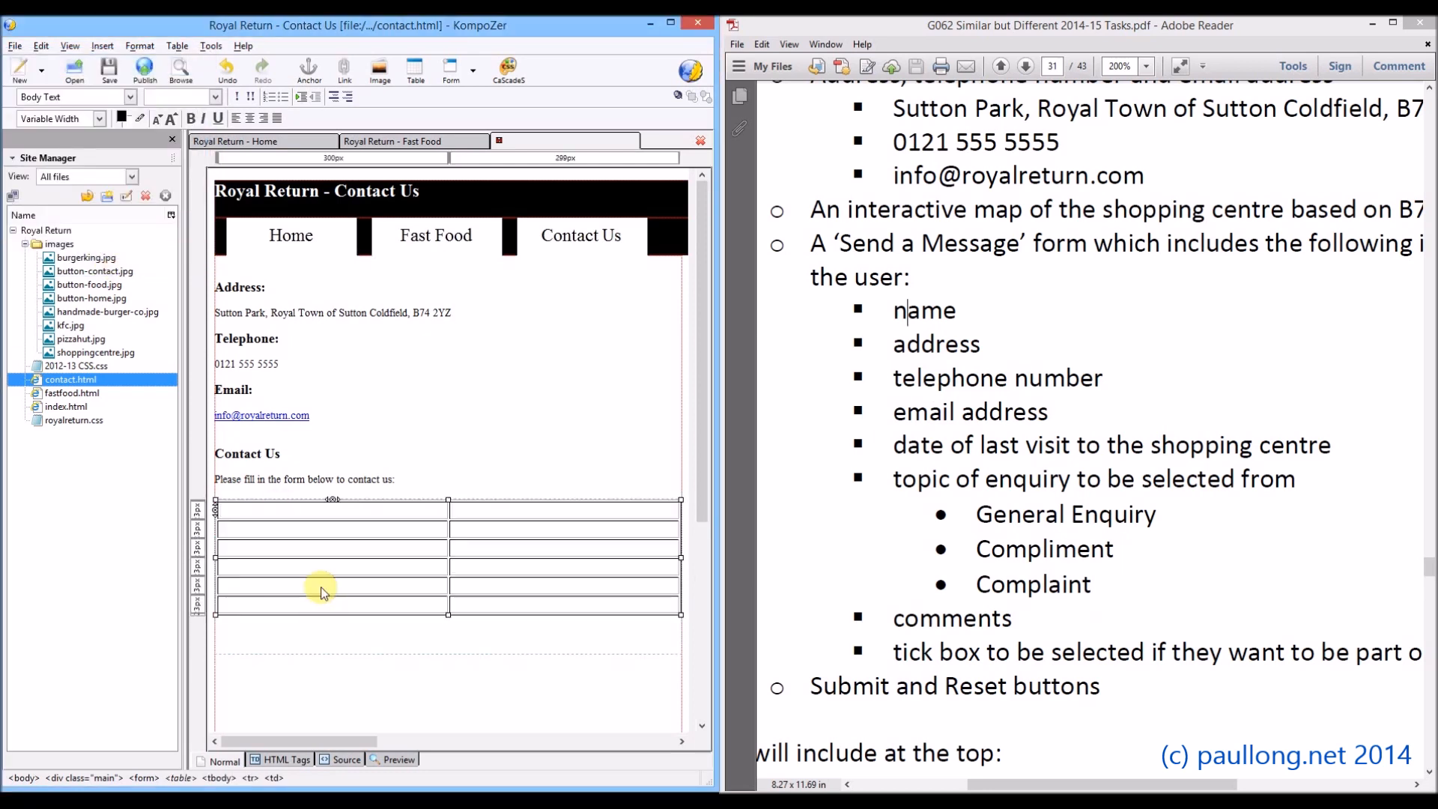
# Set the border of the new form table to 0 pixels.
pyautogui.moveTo(314, 514); pyautogui.dragTo(514, 610)
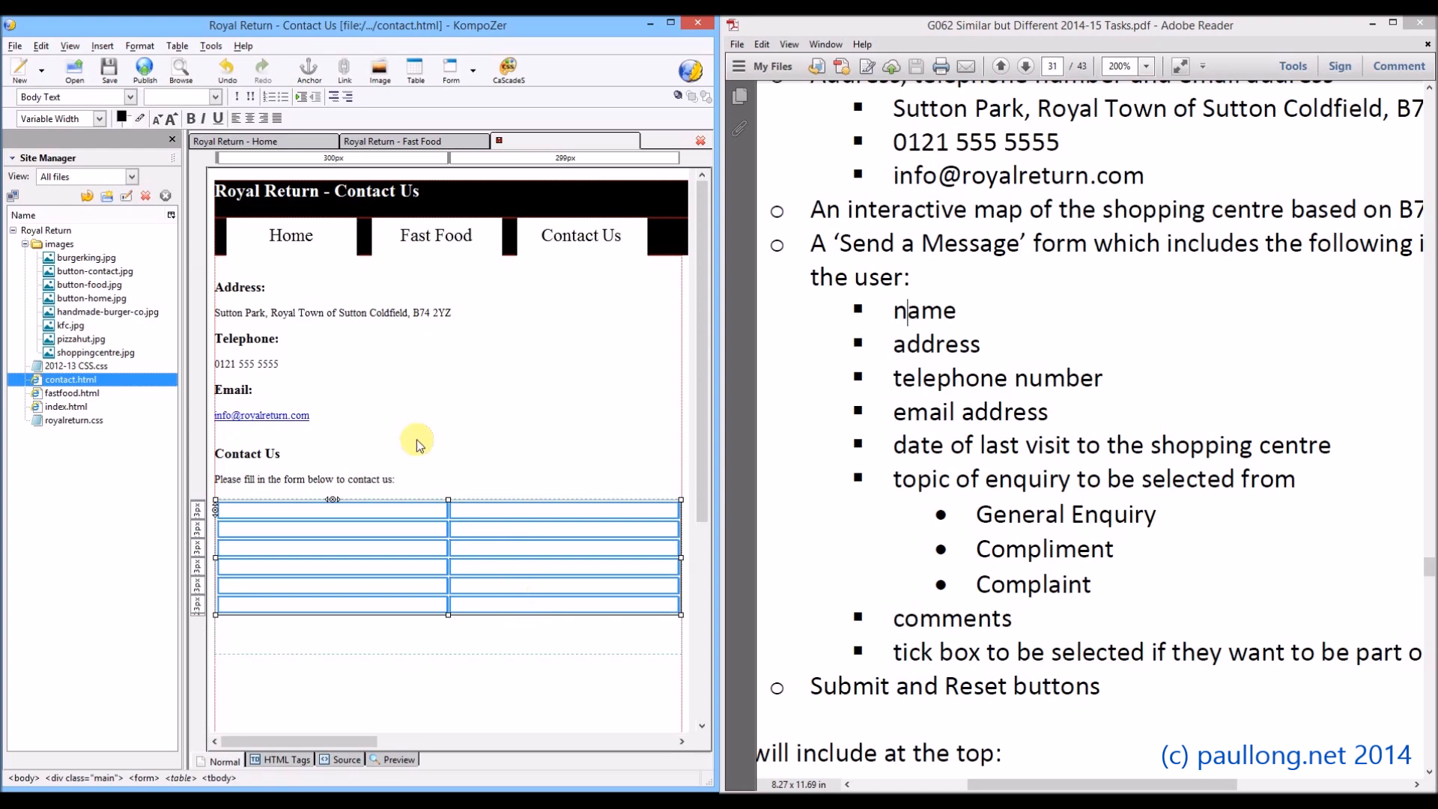
pyautogui.click(179, 47)
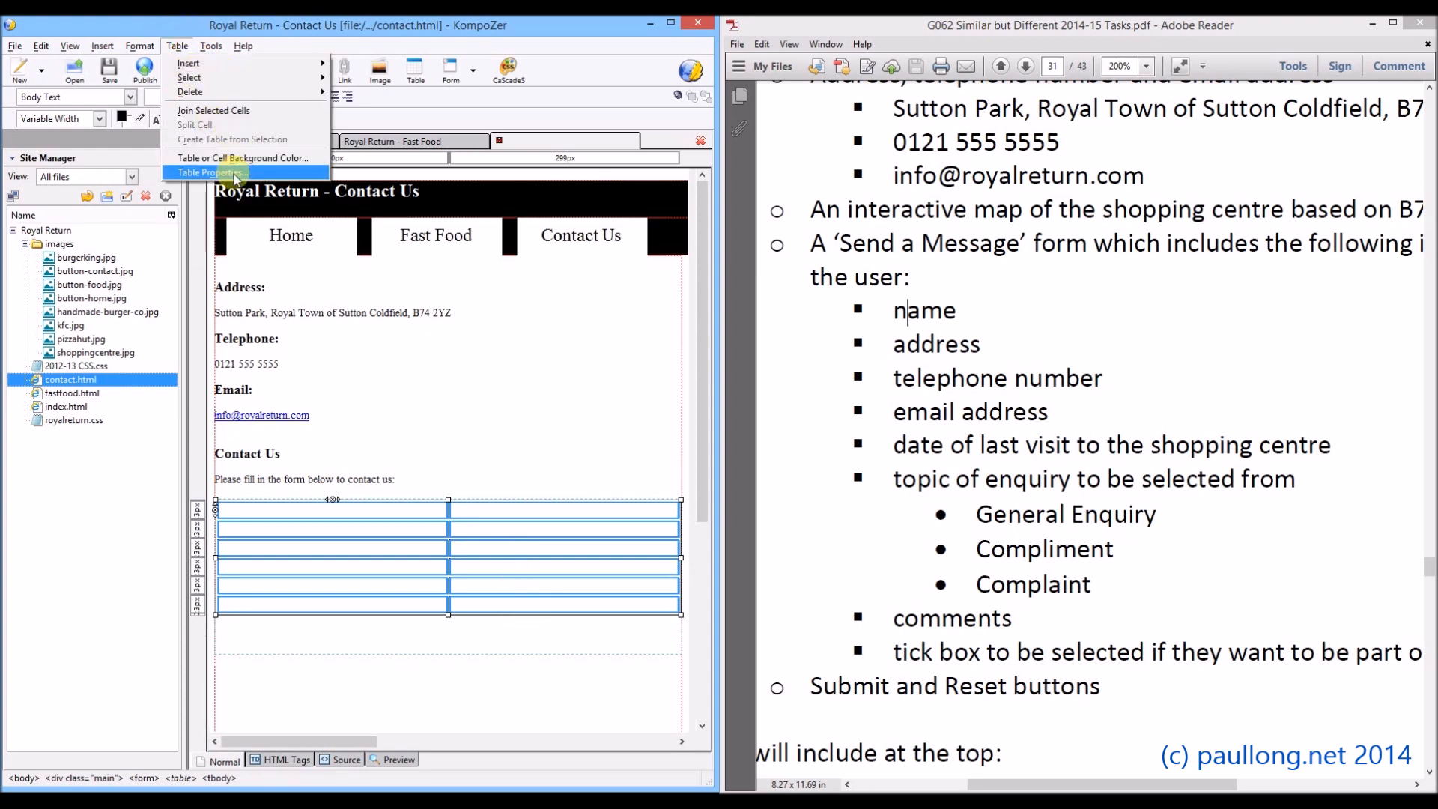
pyautogui.click(210, 243)
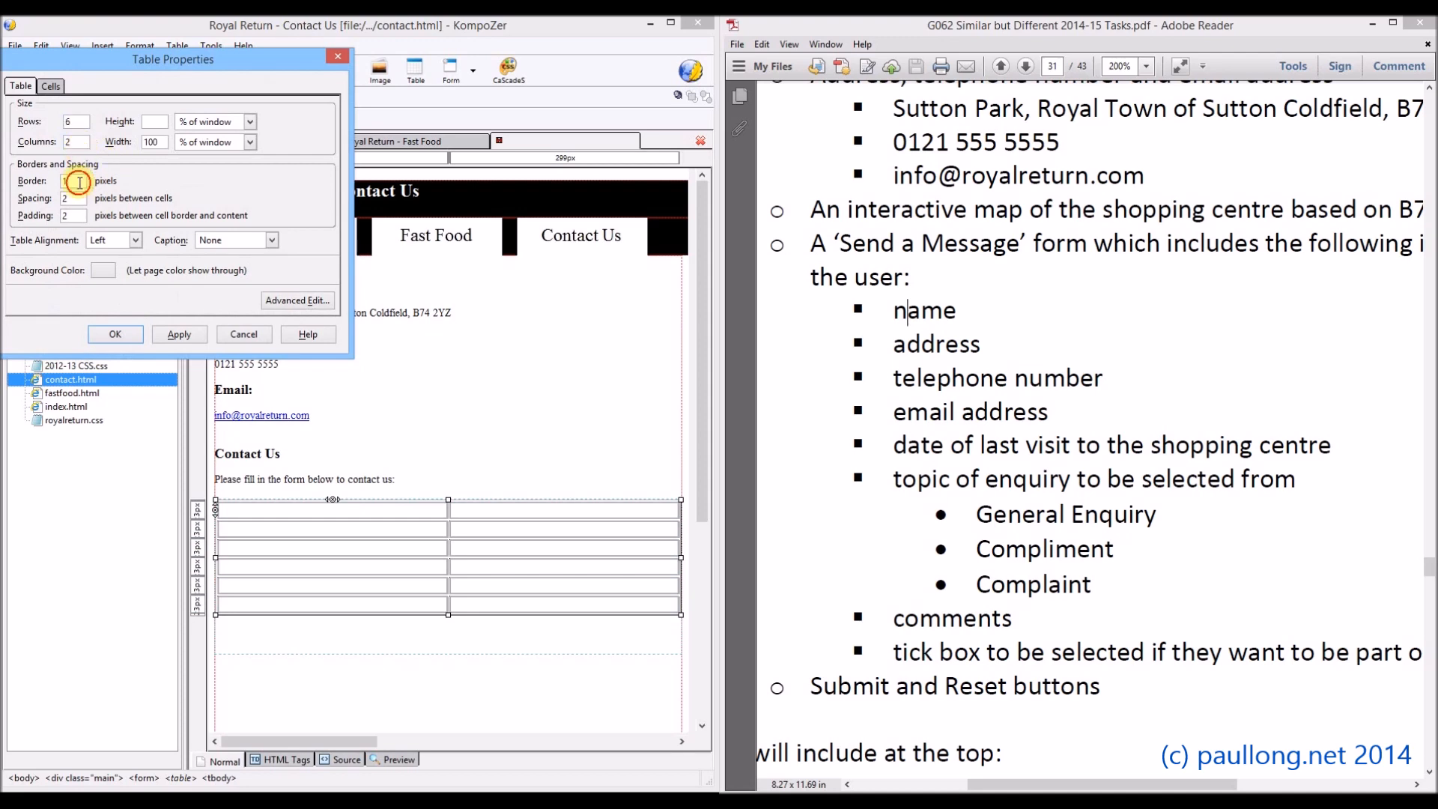
pyautogui.doubleClick(73, 182)
pyautogui.write('0')
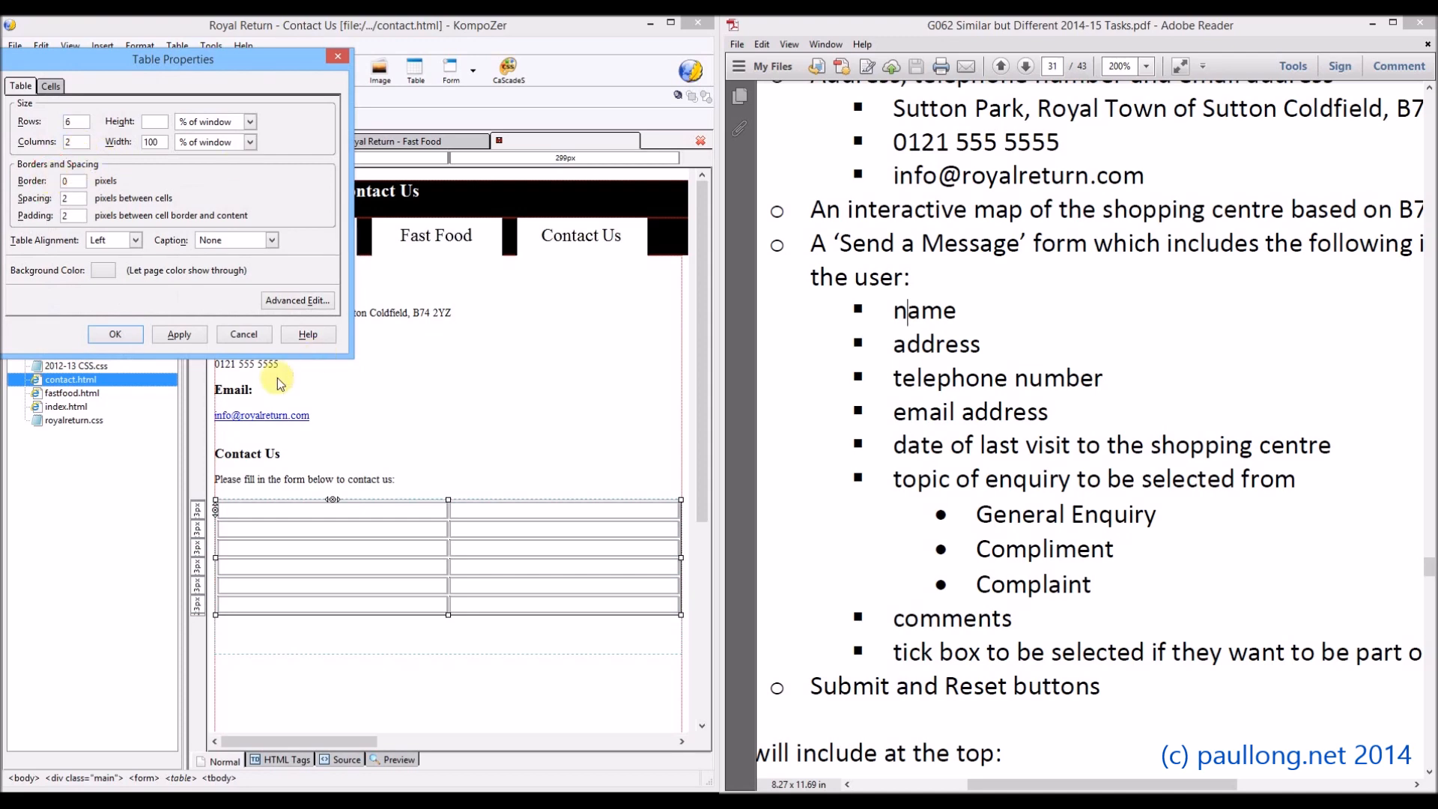
pyautogui.click(115, 335)
# Label the first four rows of the table's first column Forename, Surname, Telephone number and Email address.
pyautogui.click(260, 513)
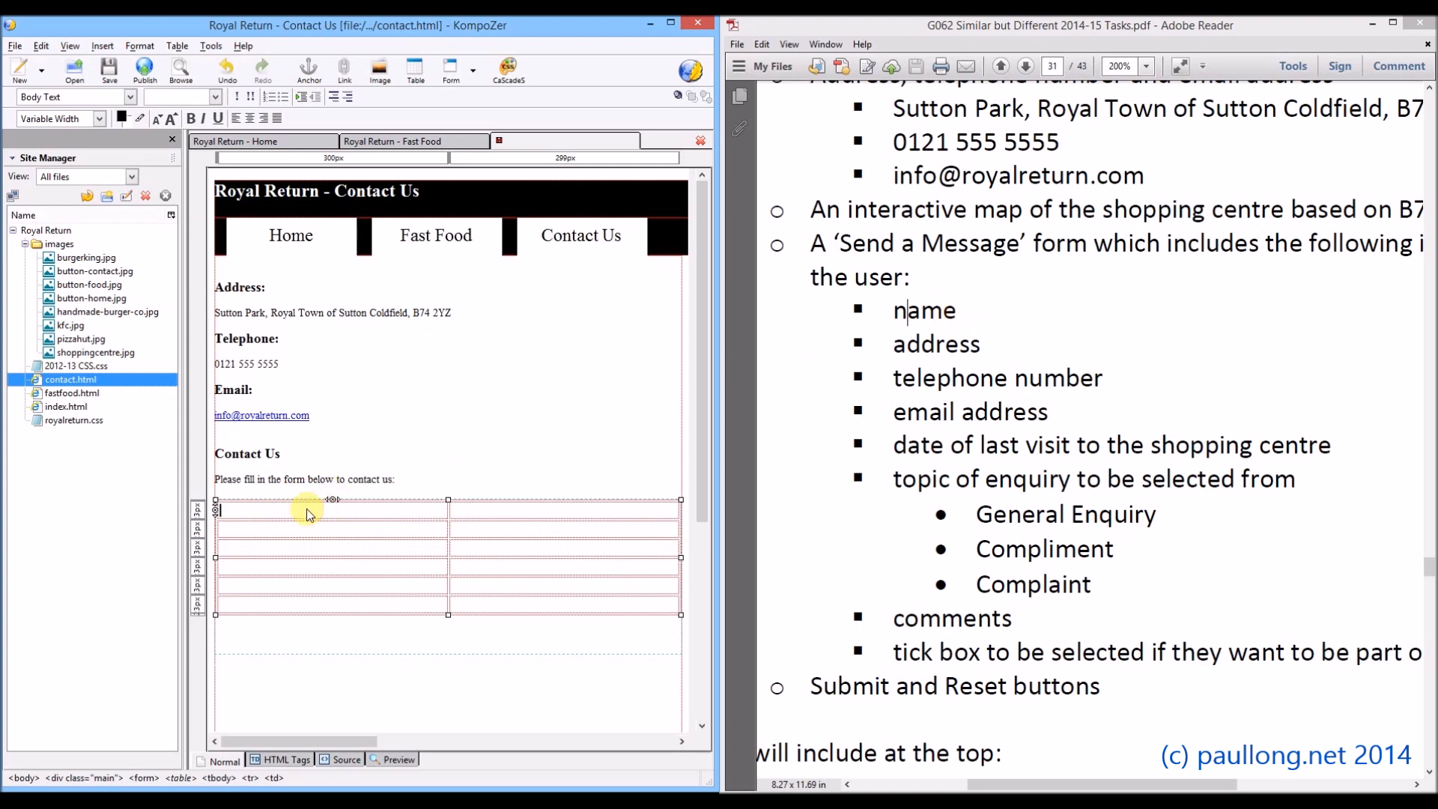
pyautogui.write('Forename ')
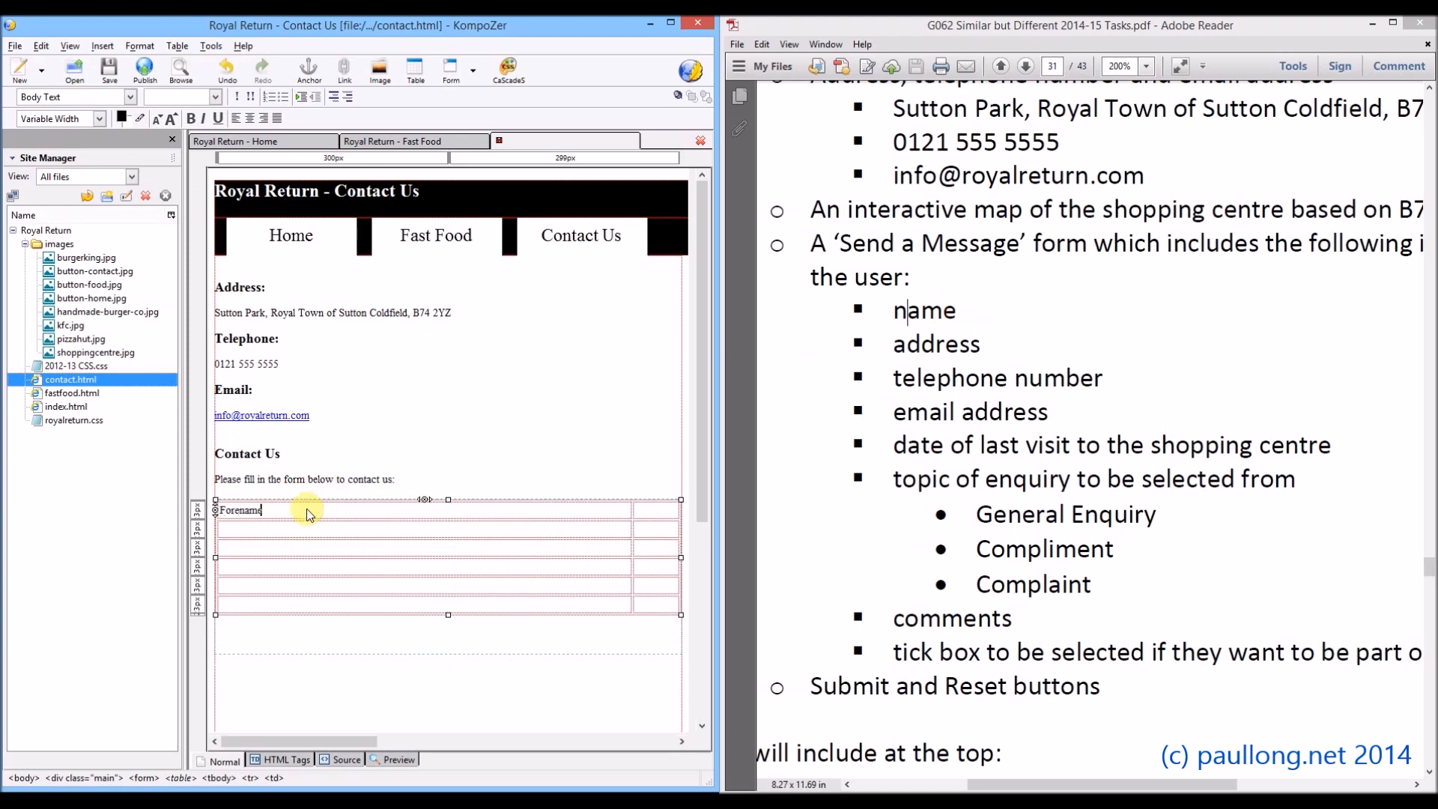
pyautogui.write('Surname')
pyautogui.press('Down')
pyautogui.write('Telephone')
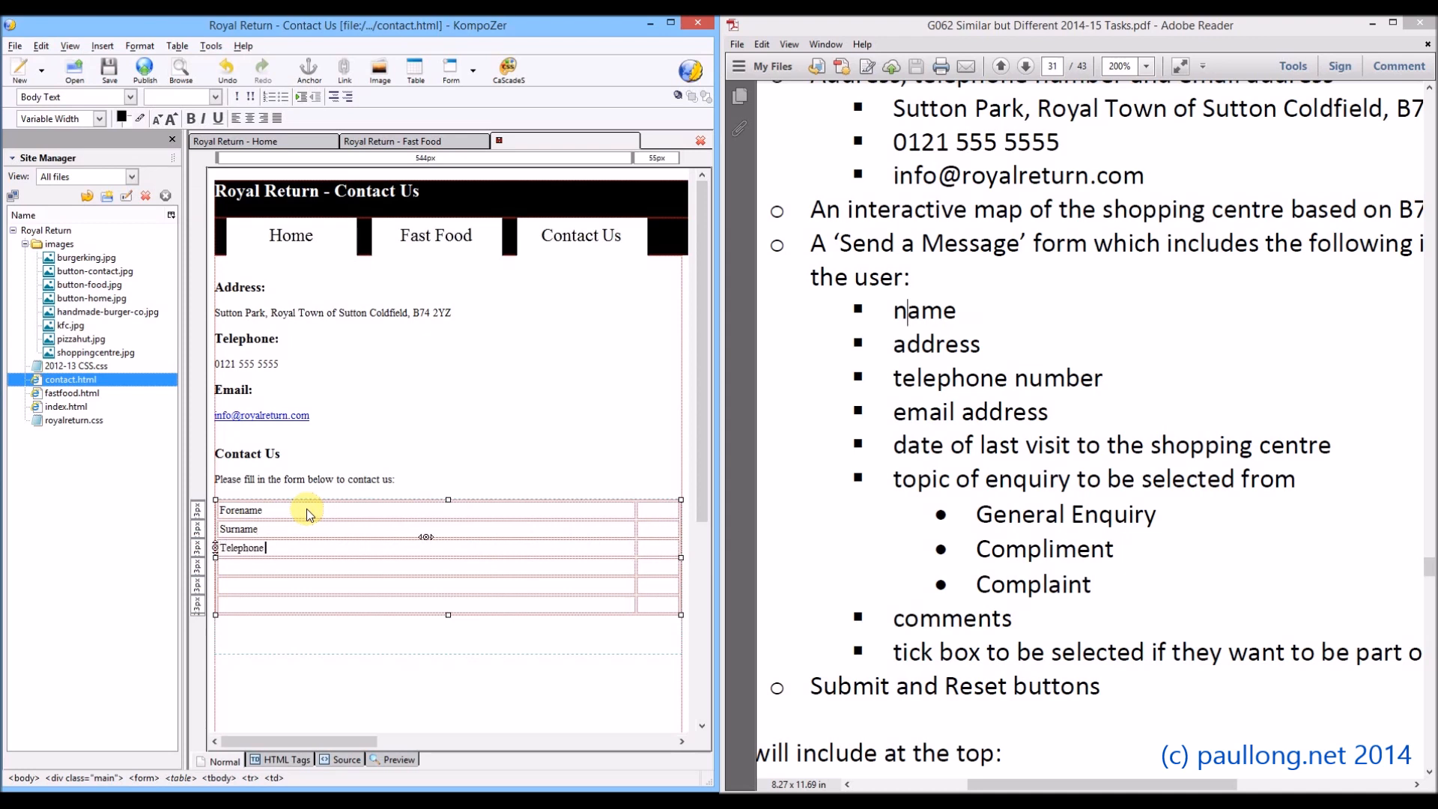
pyautogui.write(' number')
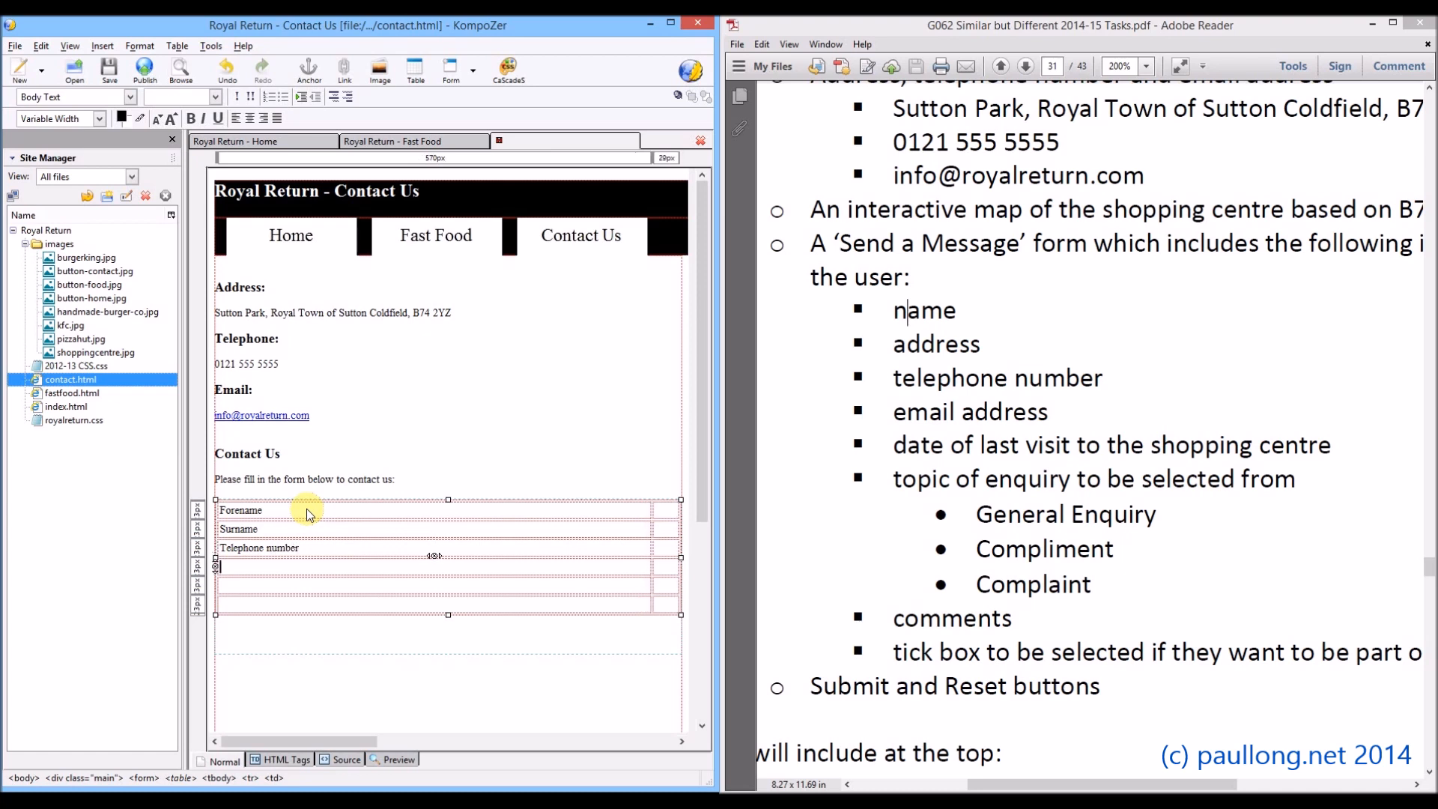
pyautogui.write('Email address')
pyautogui.press('Tab')
# Add the row labels Street Address, District, Town, County and Postode below Email address, extending the table with new rows as needed.
pyautogui.click(237, 587)
pyautogui.press('Down')
pyautogui.write('Da')
pyautogui.press('Tab')
pyautogui.press('Tab')
pyautogui.write('Town')
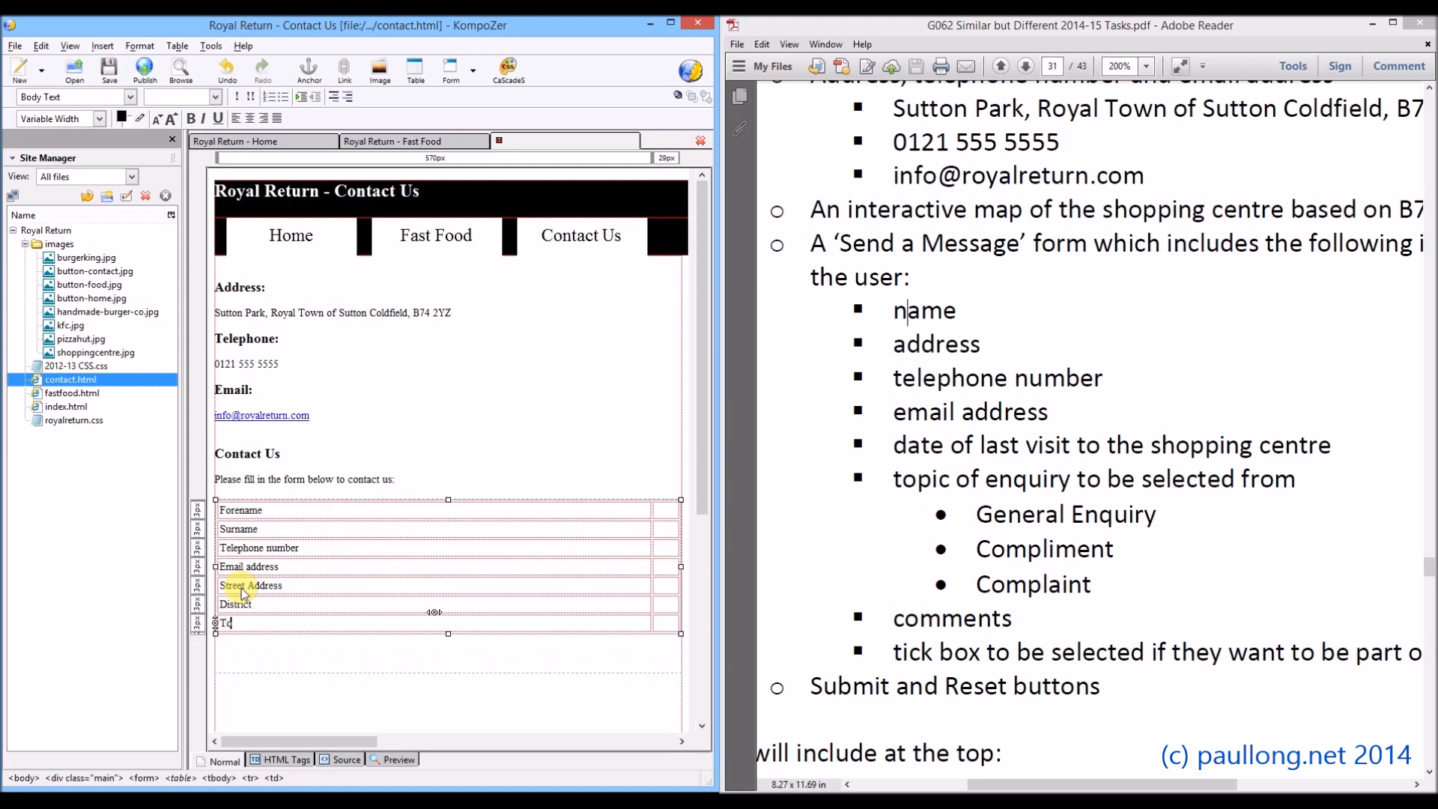
pyautogui.press('Tab')
pyautogui.press('Tab')
pyautogui.write('Courty')
pyautogui.press('Tab')
pyautogui.press('Tab')
pyautogui.write('Pos')
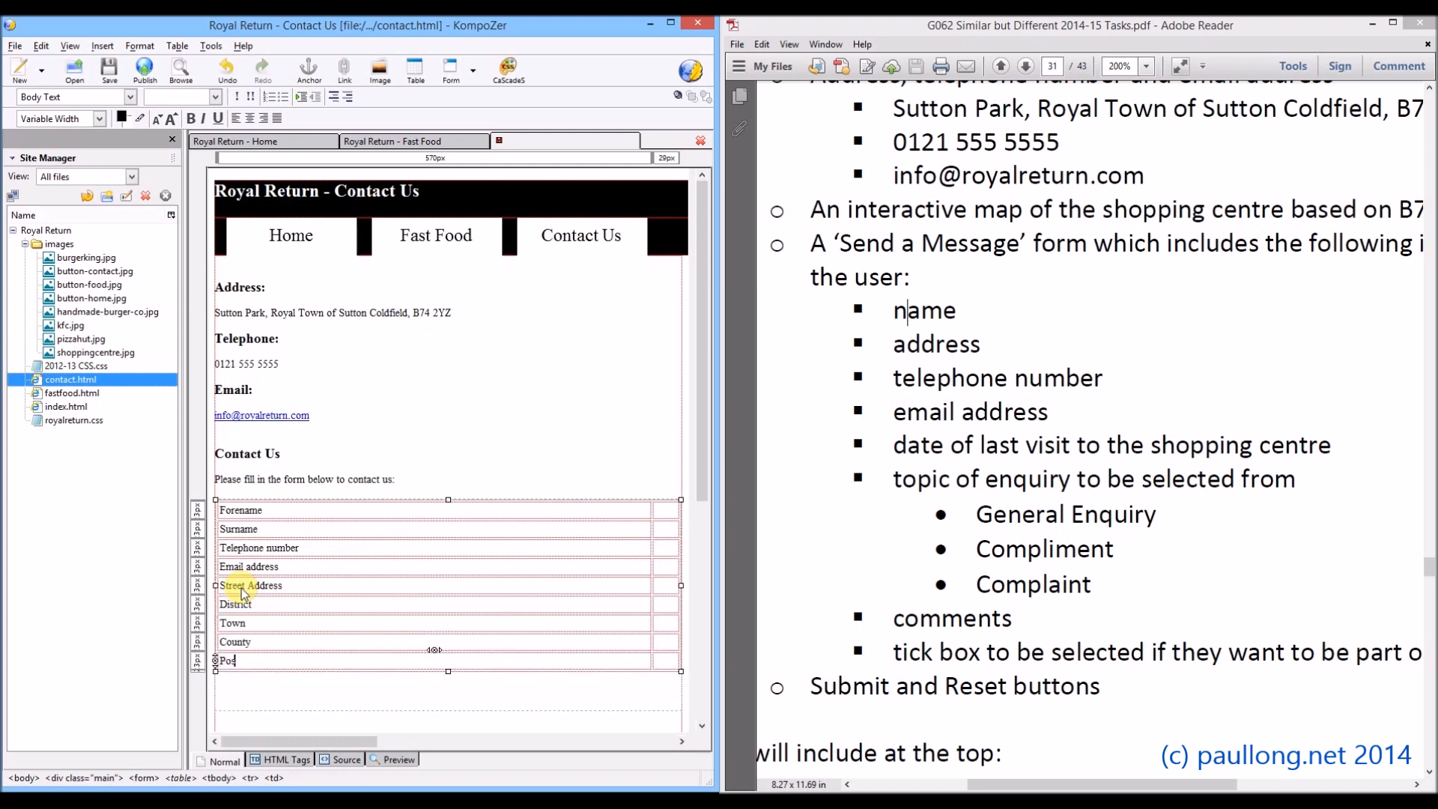
pyautogui.write('tcod')
pyautogui.press('Tab')
# Add rows labelled "Topic of enquiry" and "Comments" below the postcode row.
pyautogui.write('Topic of')
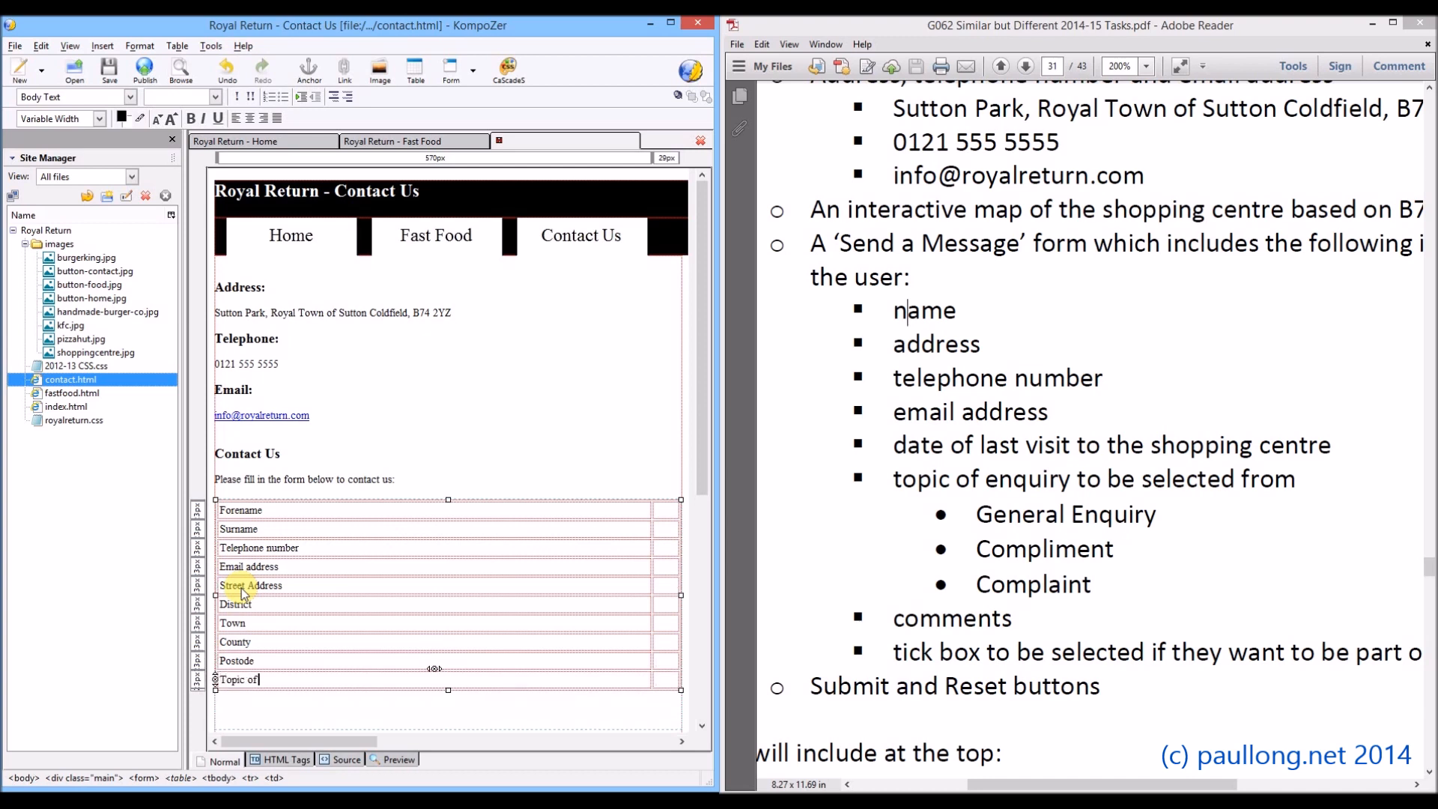
pyautogui.write(' enquiry')
pyautogui.press('Tab')
pyautogui.write('Com')
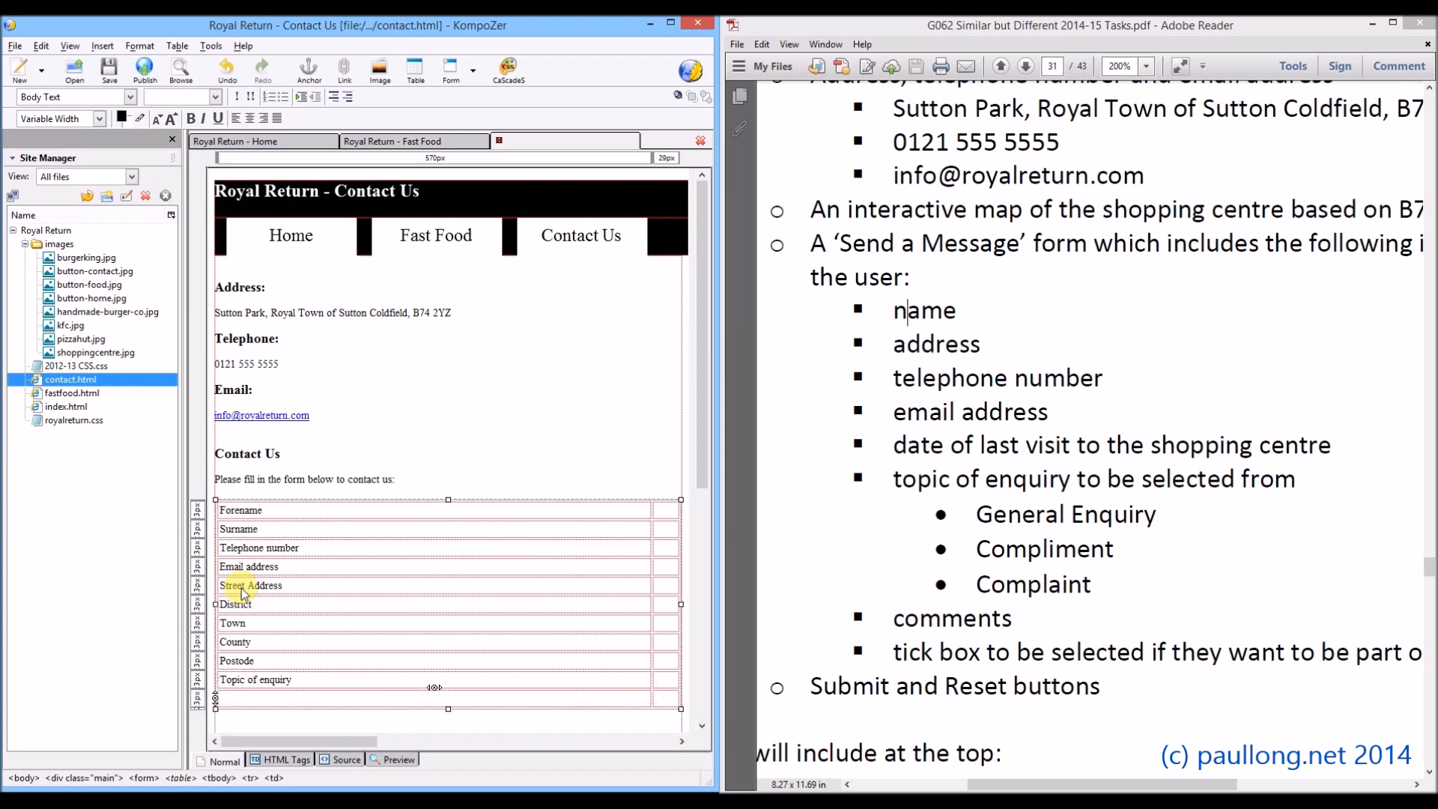
pyautogui.write('ments')
pyautogui.press('Tab')
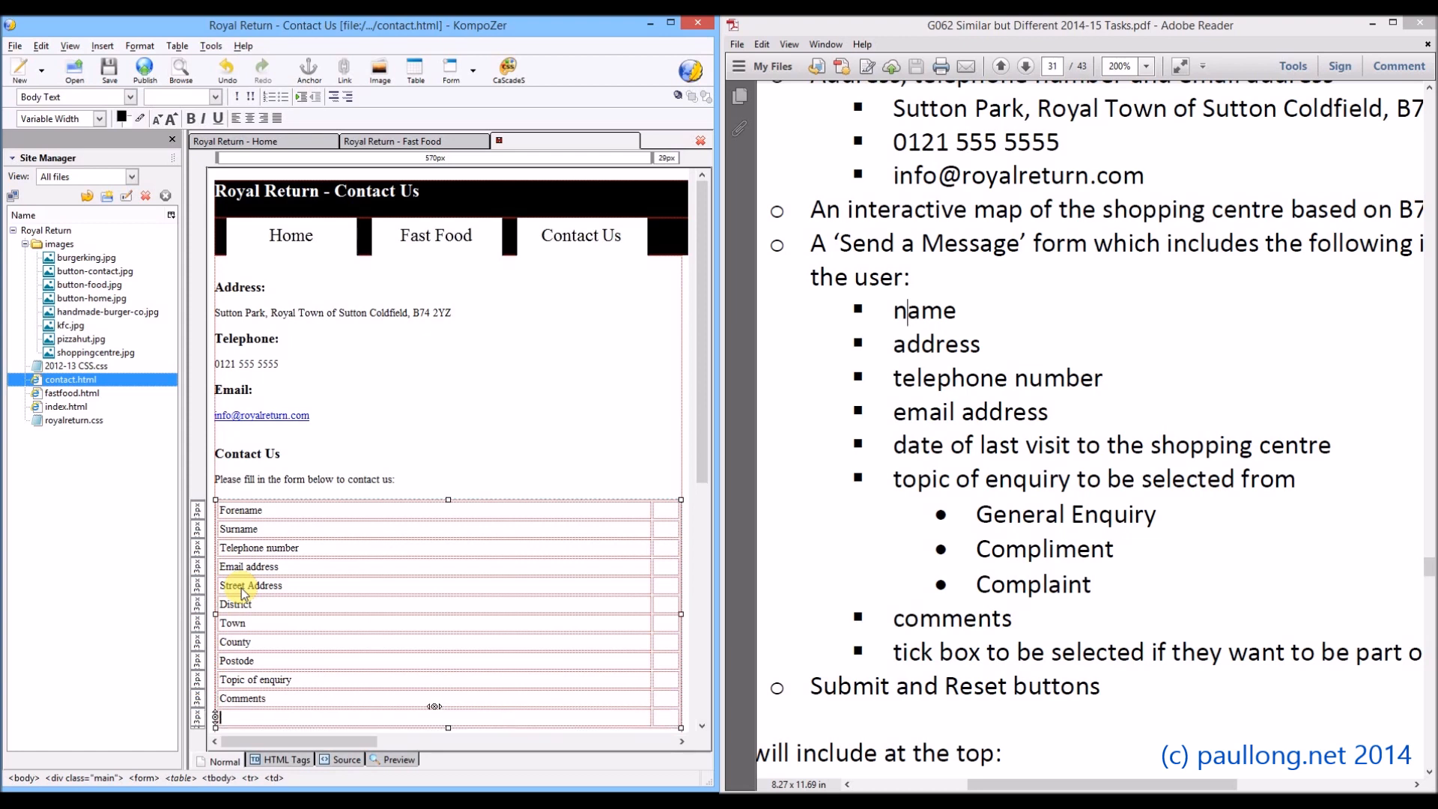
# Enter "Can we add you to our mailing list?" as the label of the table's last row.
pyautogui.write('Can we conta')
pyautogui.press('BackSpace')
pyautogui.press('BackSpace')
pyautogui.press('BackSpace')
pyautogui.press('BackSpace')
pyautogui.write('add you to our mailin')
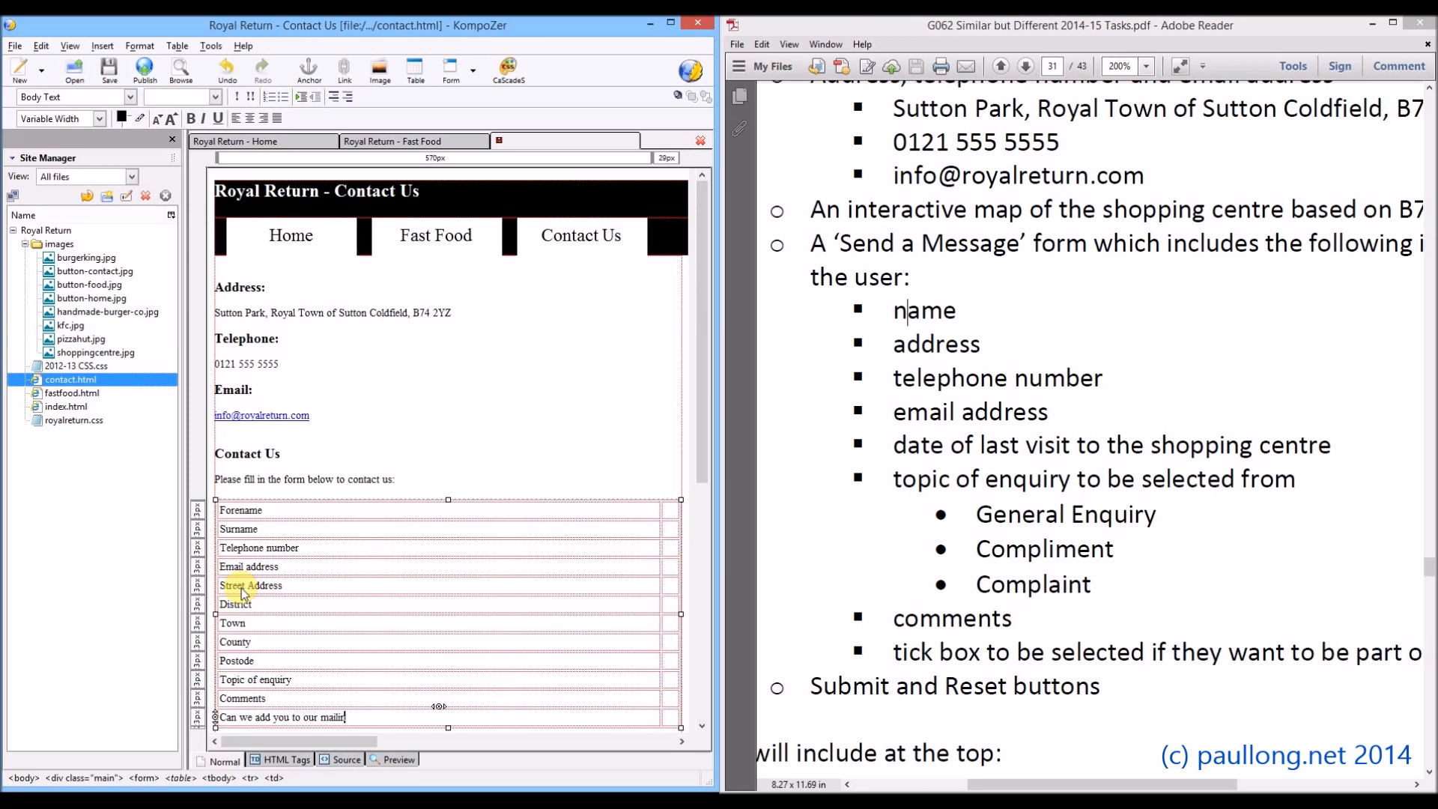
pyautogui.write('g list?')
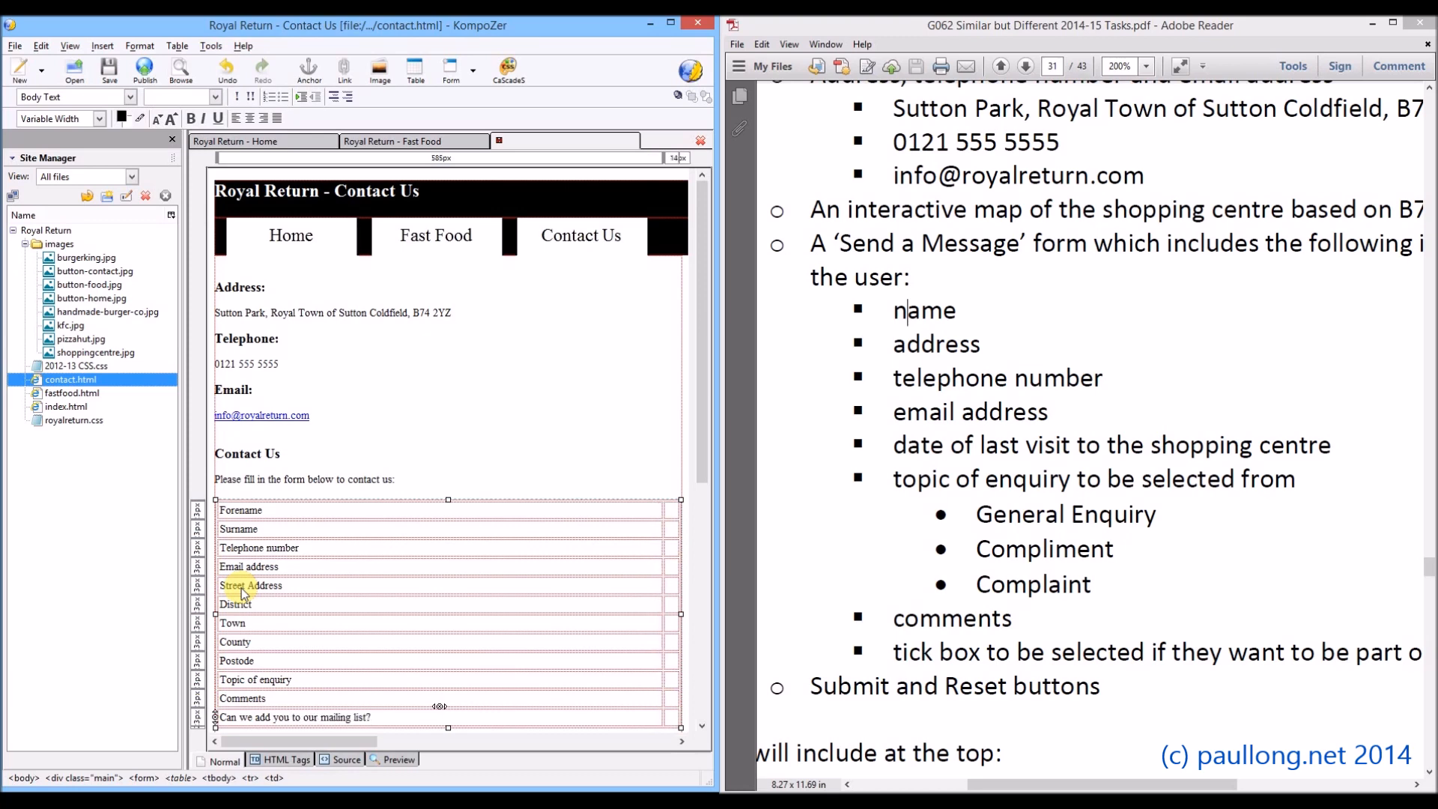
pyautogui.scroll(-2, 353, 506)
pyautogui.click(236, 664)
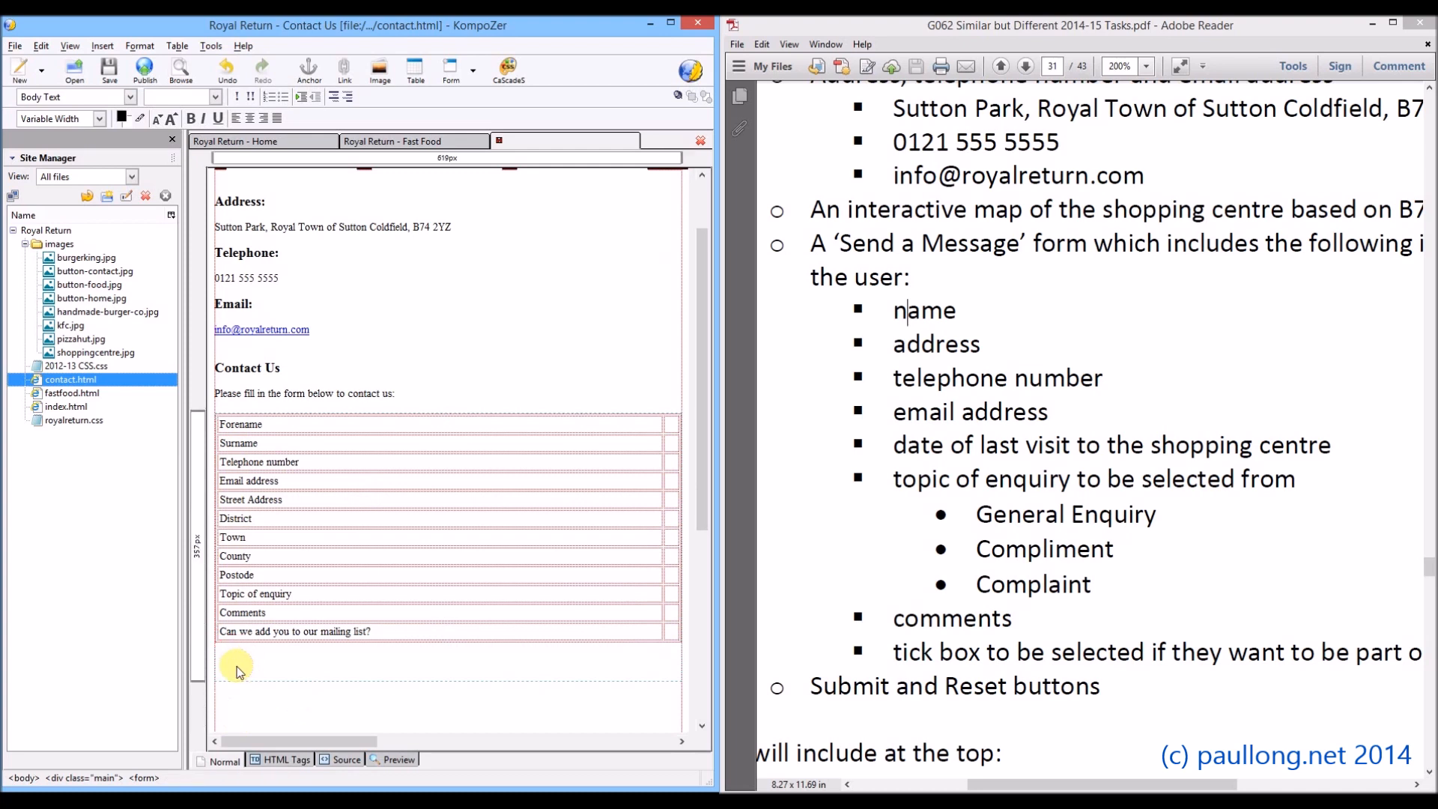
# Insert a text form field named "forename" with field size 20 in the cell beside the Forename label.
pyautogui.click(670, 428)
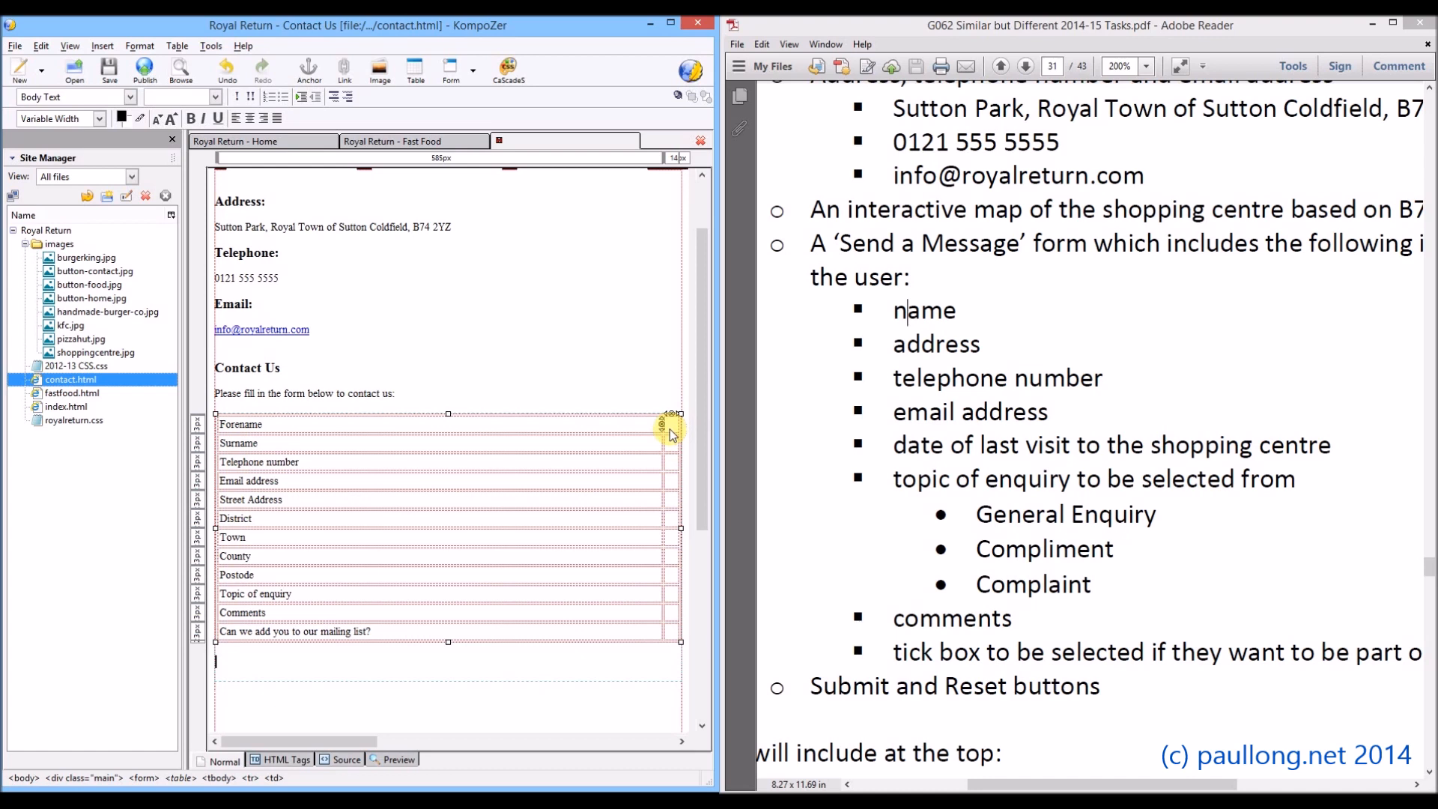
pyautogui.click(104, 49)
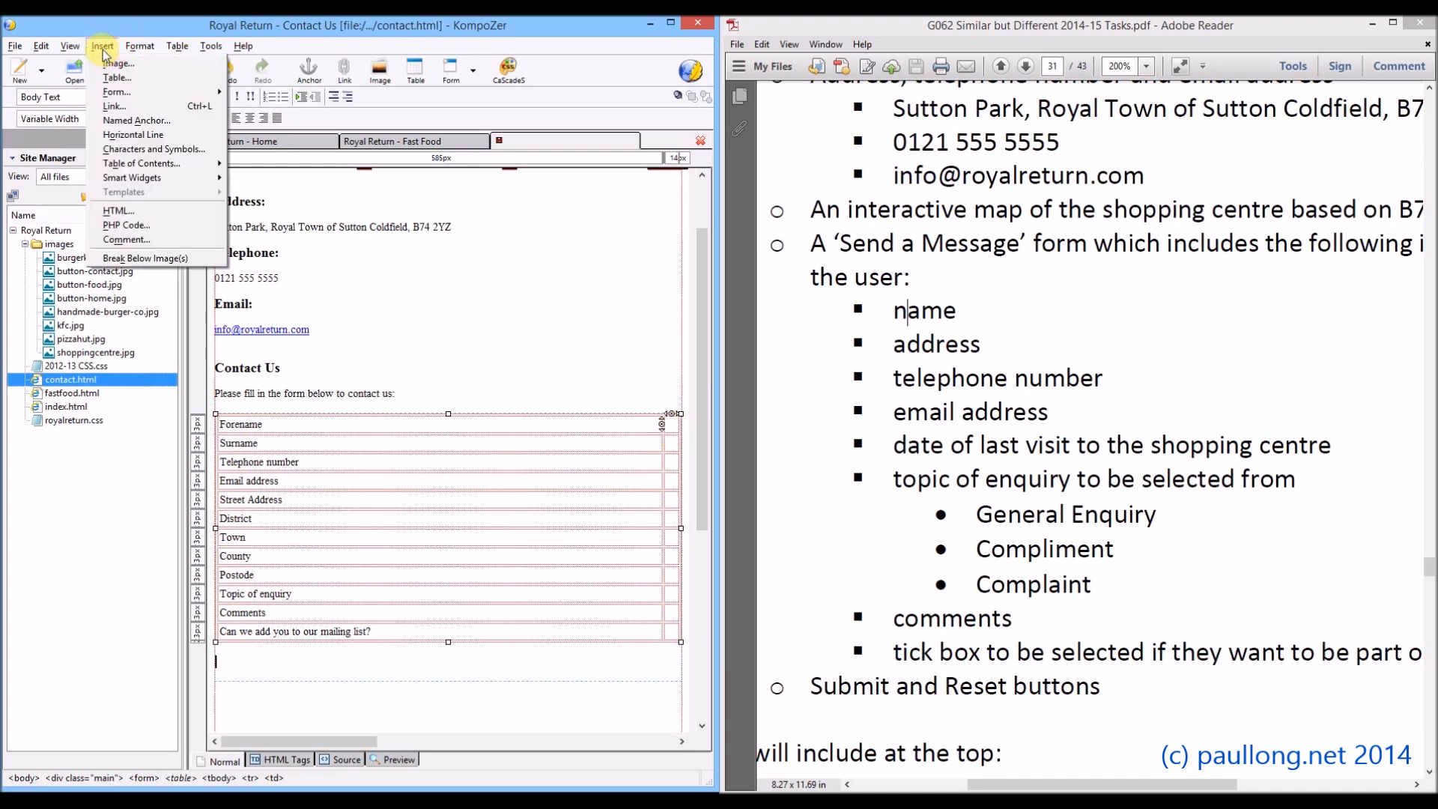
pyautogui.moveTo(151, 96)
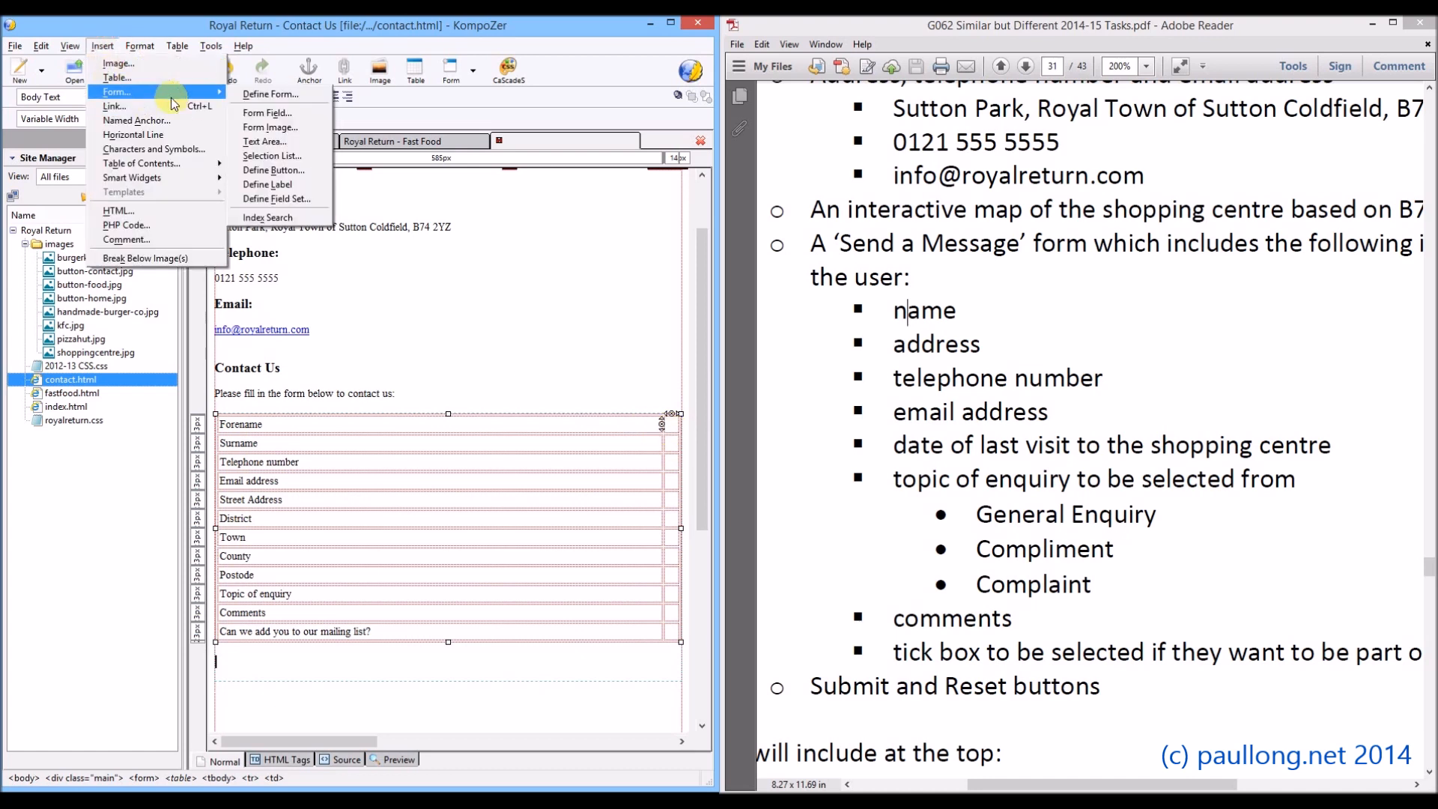
pyautogui.click(279, 115)
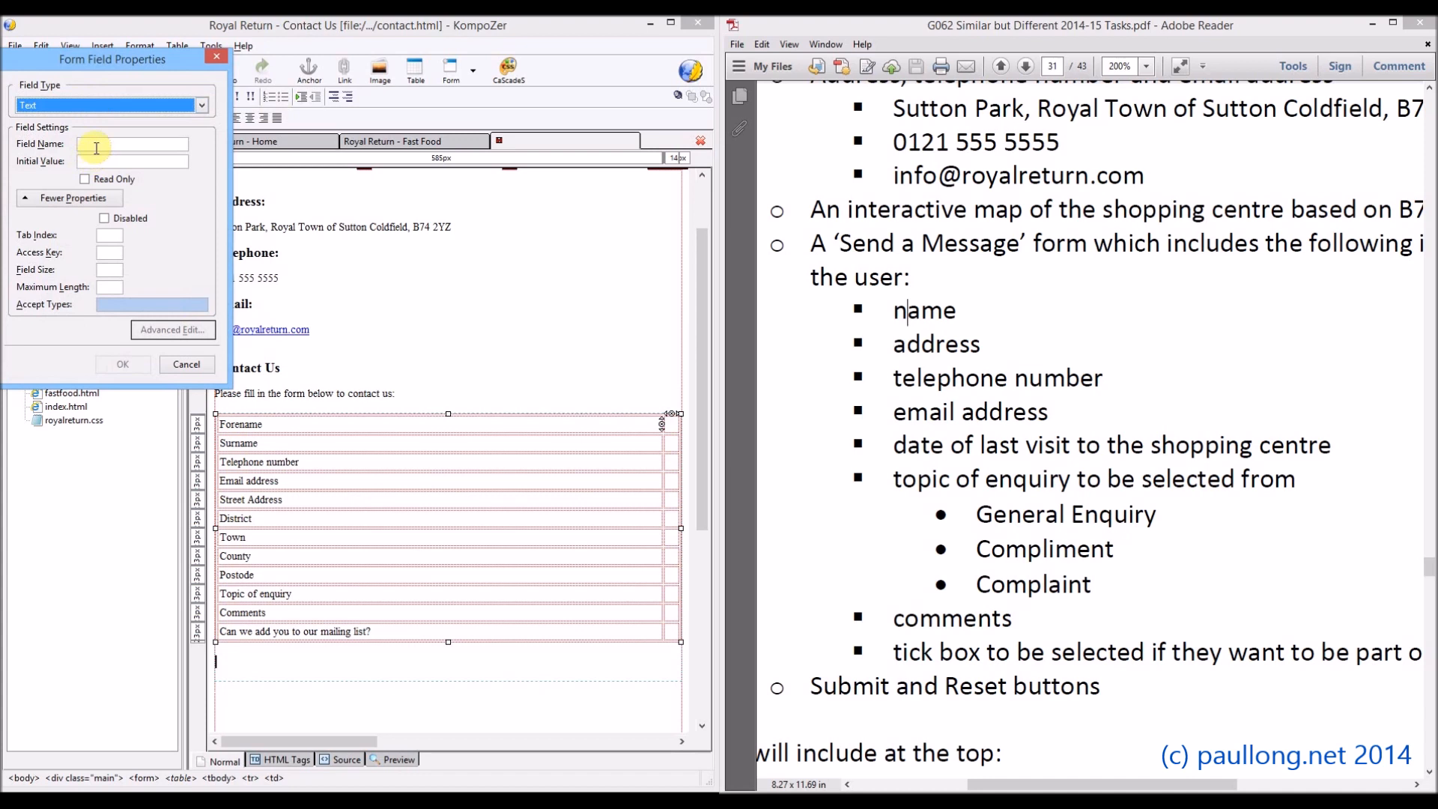
pyautogui.click(96, 145)
pyautogui.write('forename')
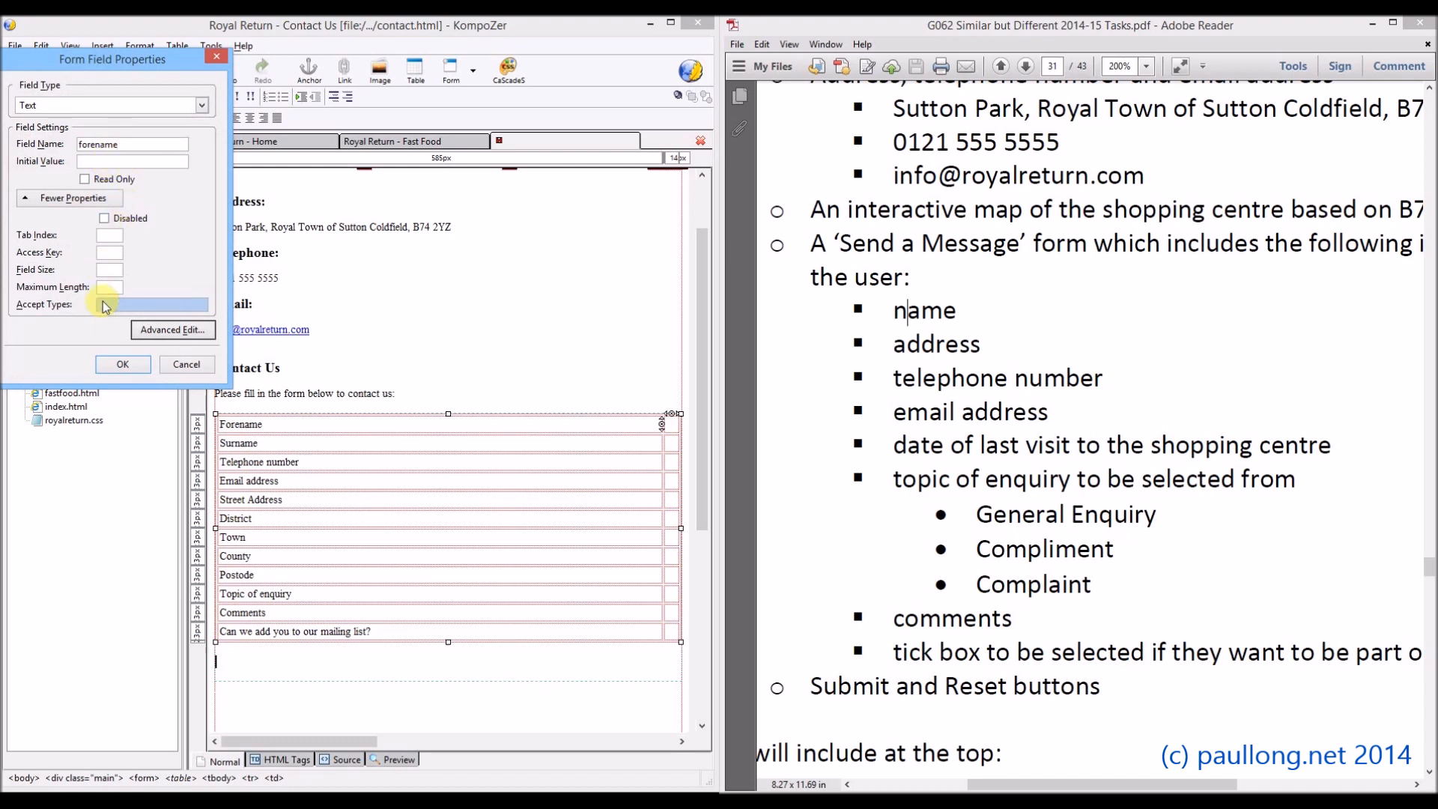
pyautogui.click(116, 271)
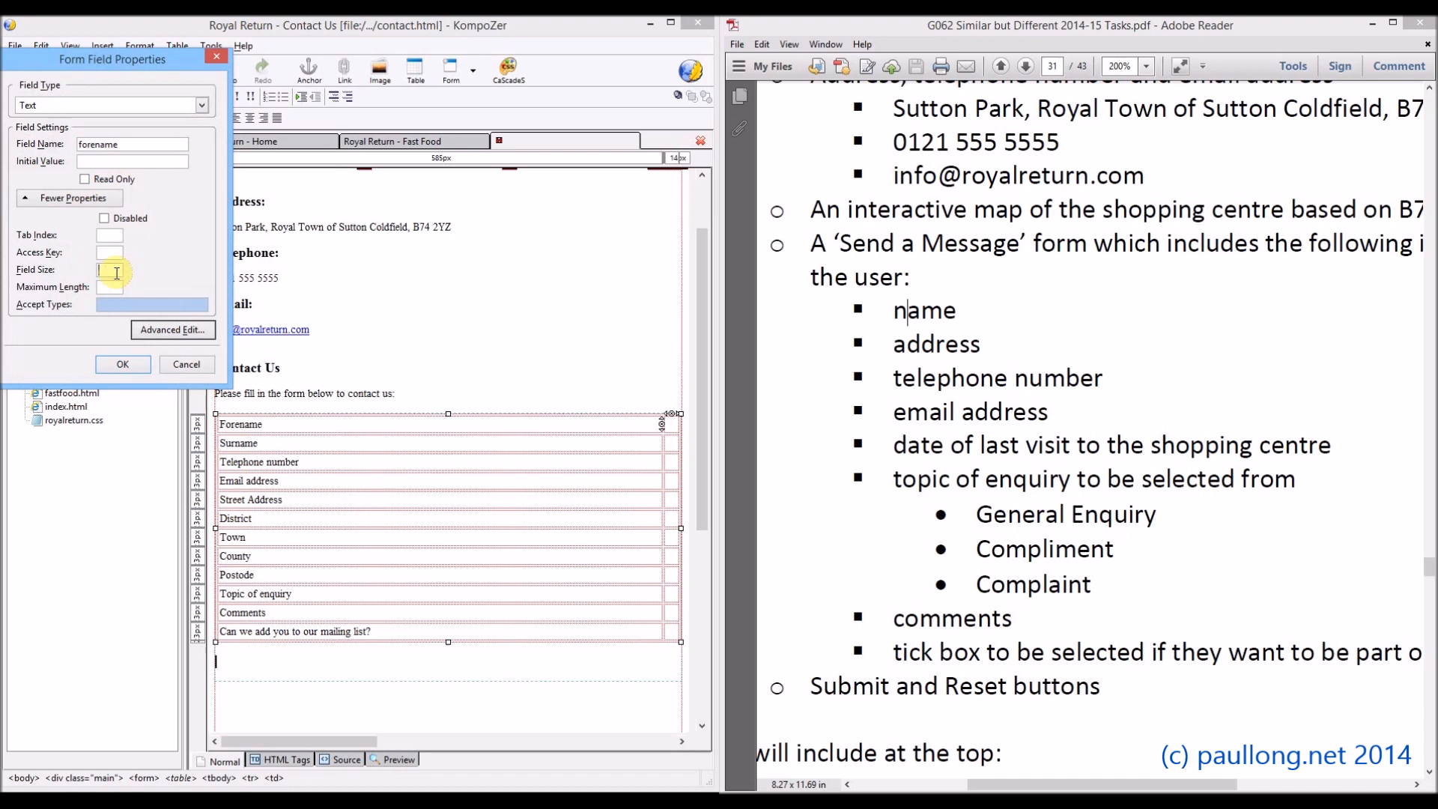
pyautogui.write('20')
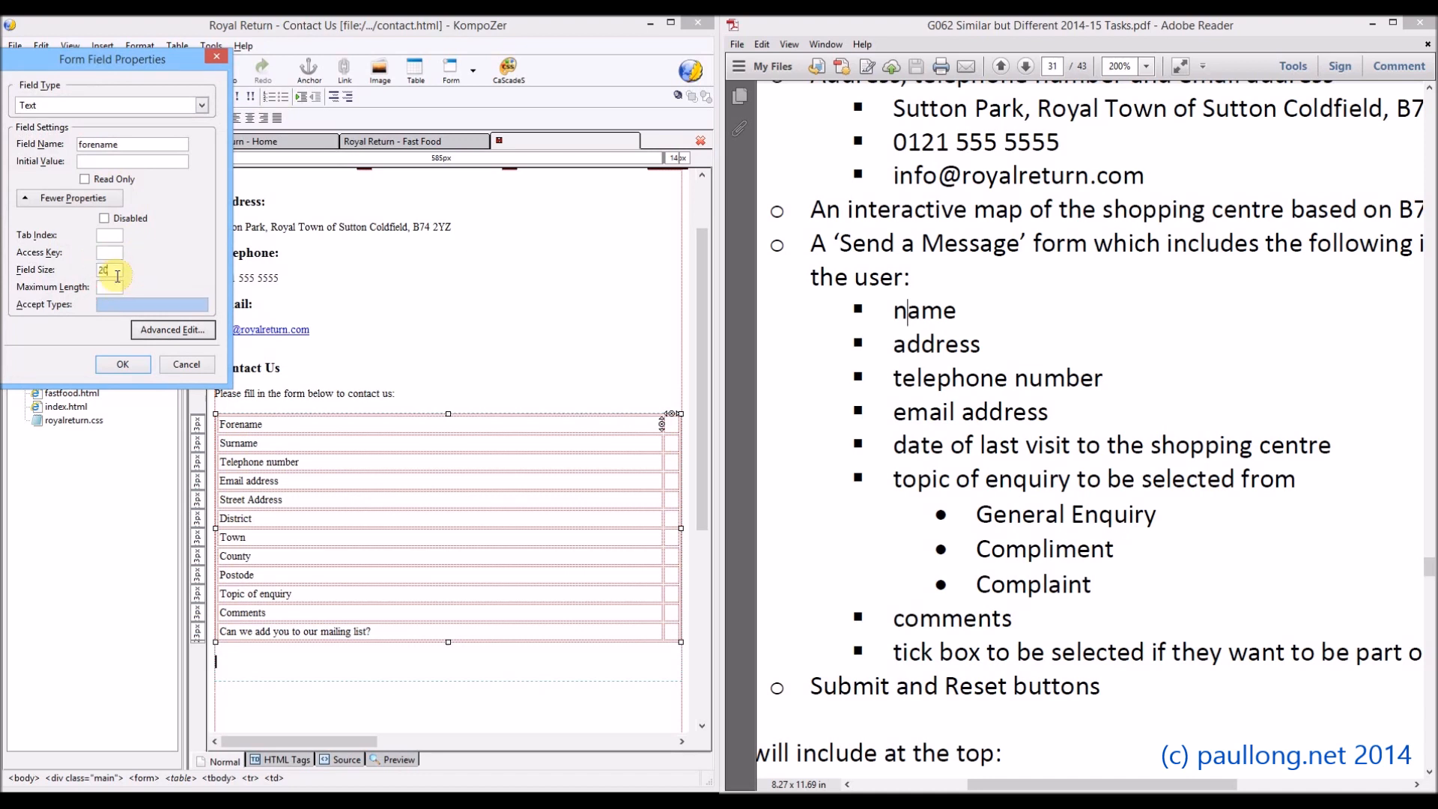
pyautogui.click(120, 365)
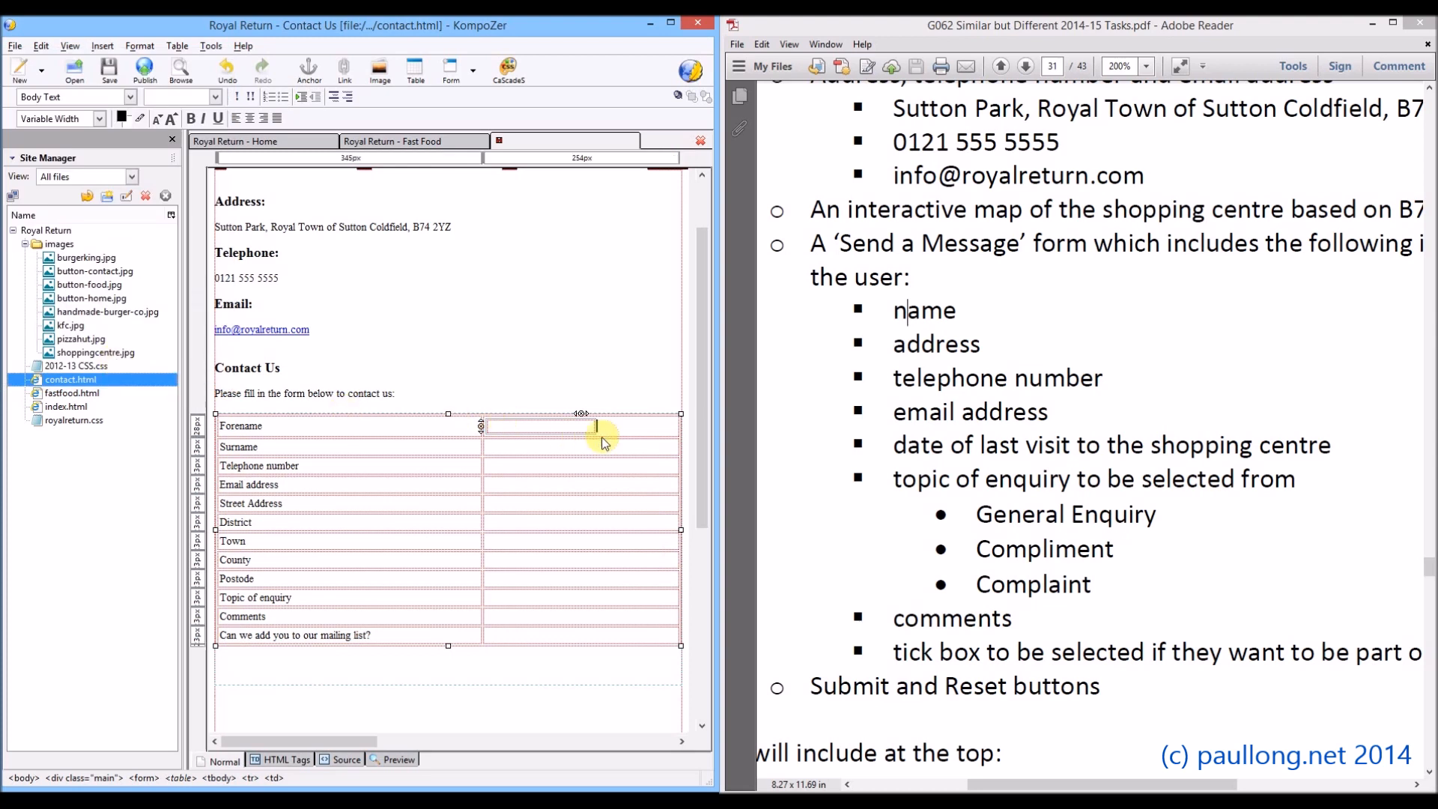
# Narrow the form table to about 467 pixels wide by moving its outer edge inward.
pyautogui.click(560, 425)
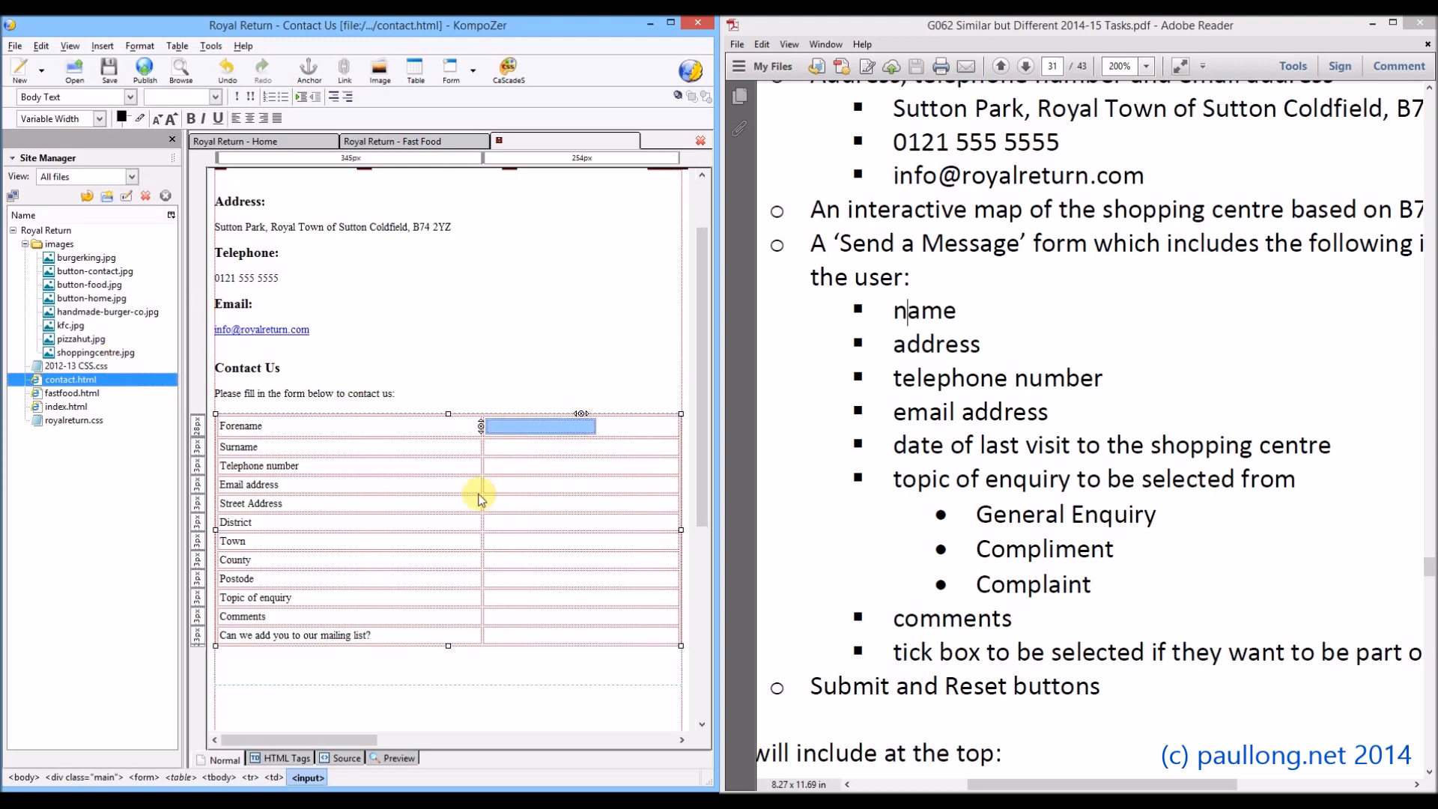
pyautogui.moveTo(680, 530); pyautogui.dragTo(568, 529)
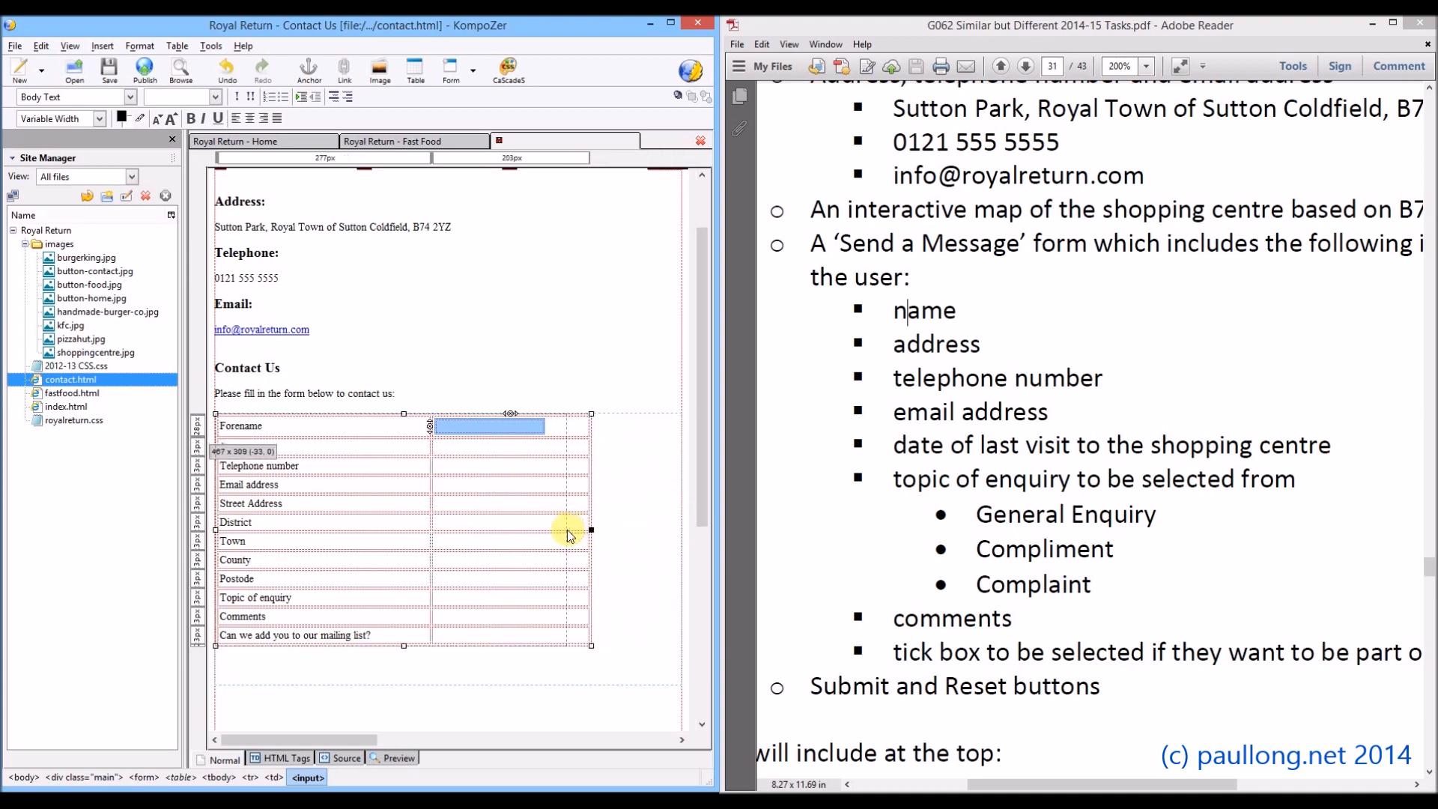
# Insert a text form field named "surname" with field size 20 in the cell beside the Surname label.
pyautogui.click(460, 466)
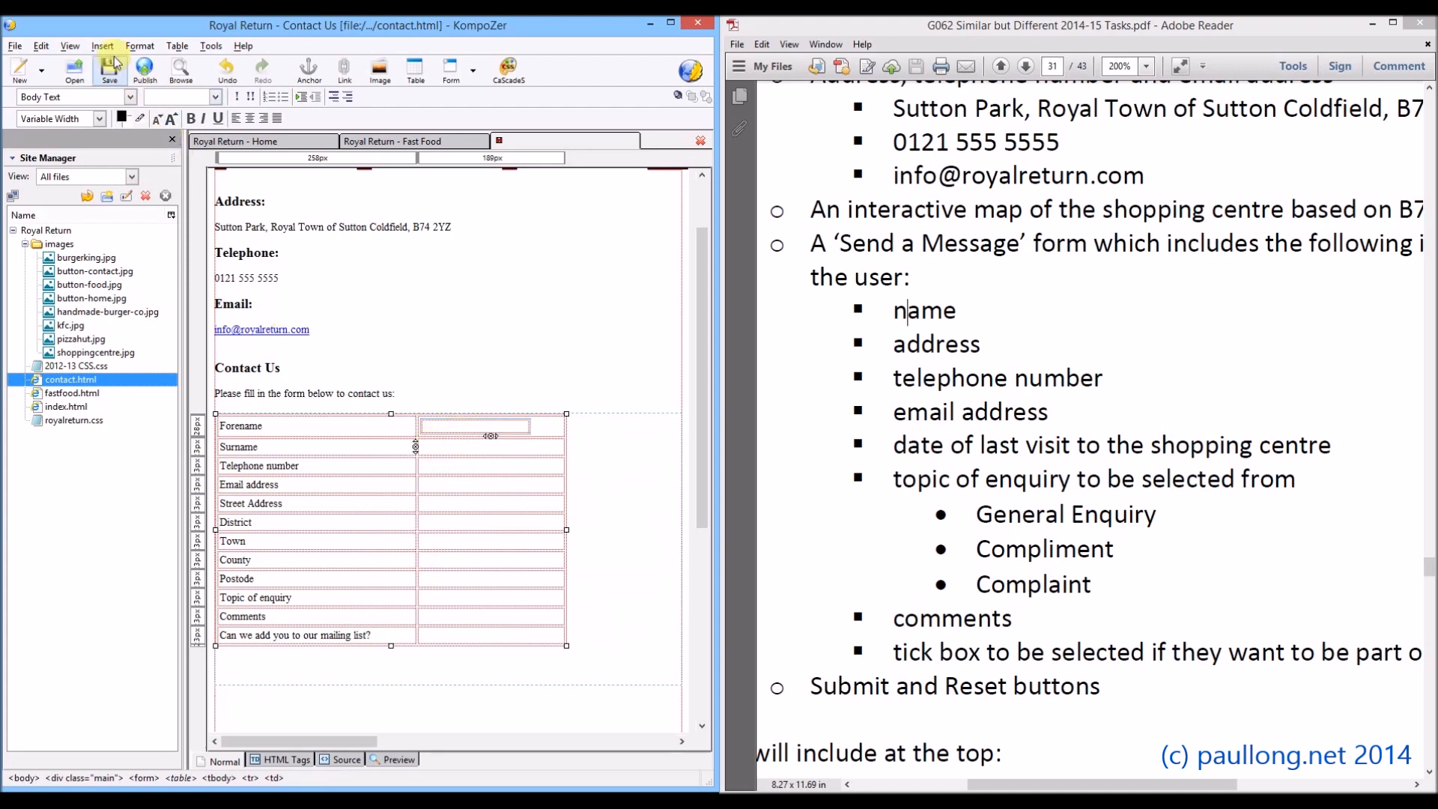
pyautogui.click(471, 75)
pyautogui.click(474, 115)
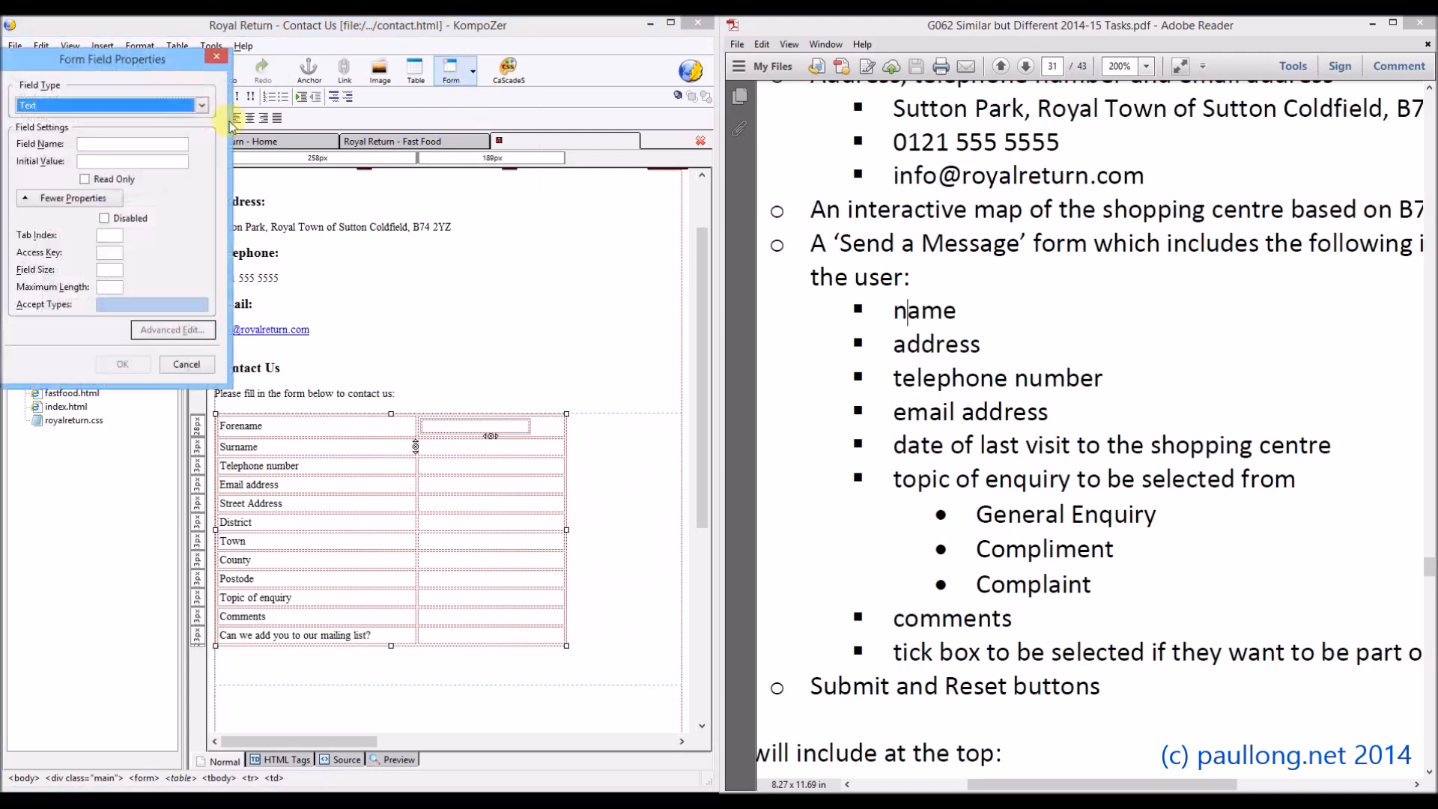
pyautogui.click(144, 147)
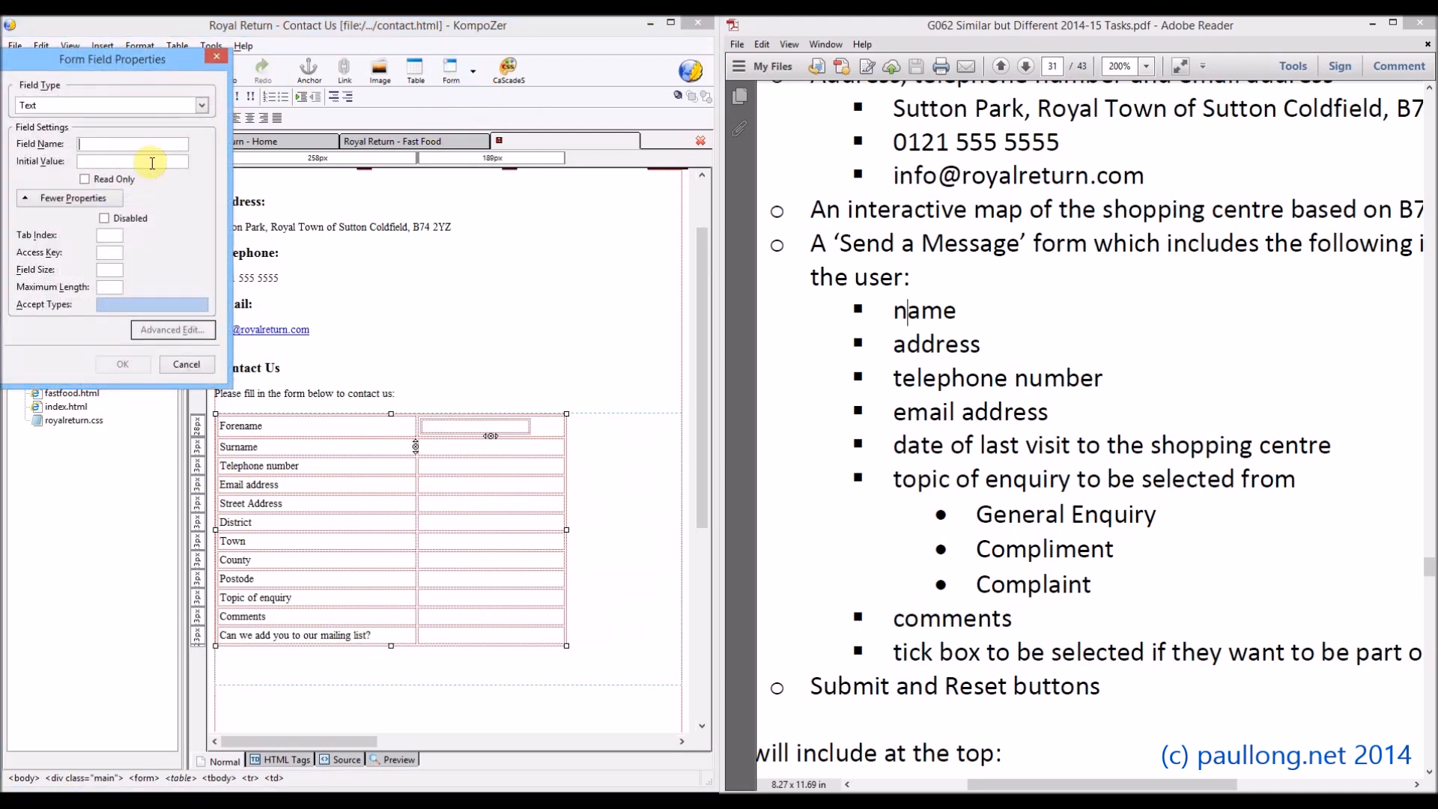
pyautogui.write('surname')
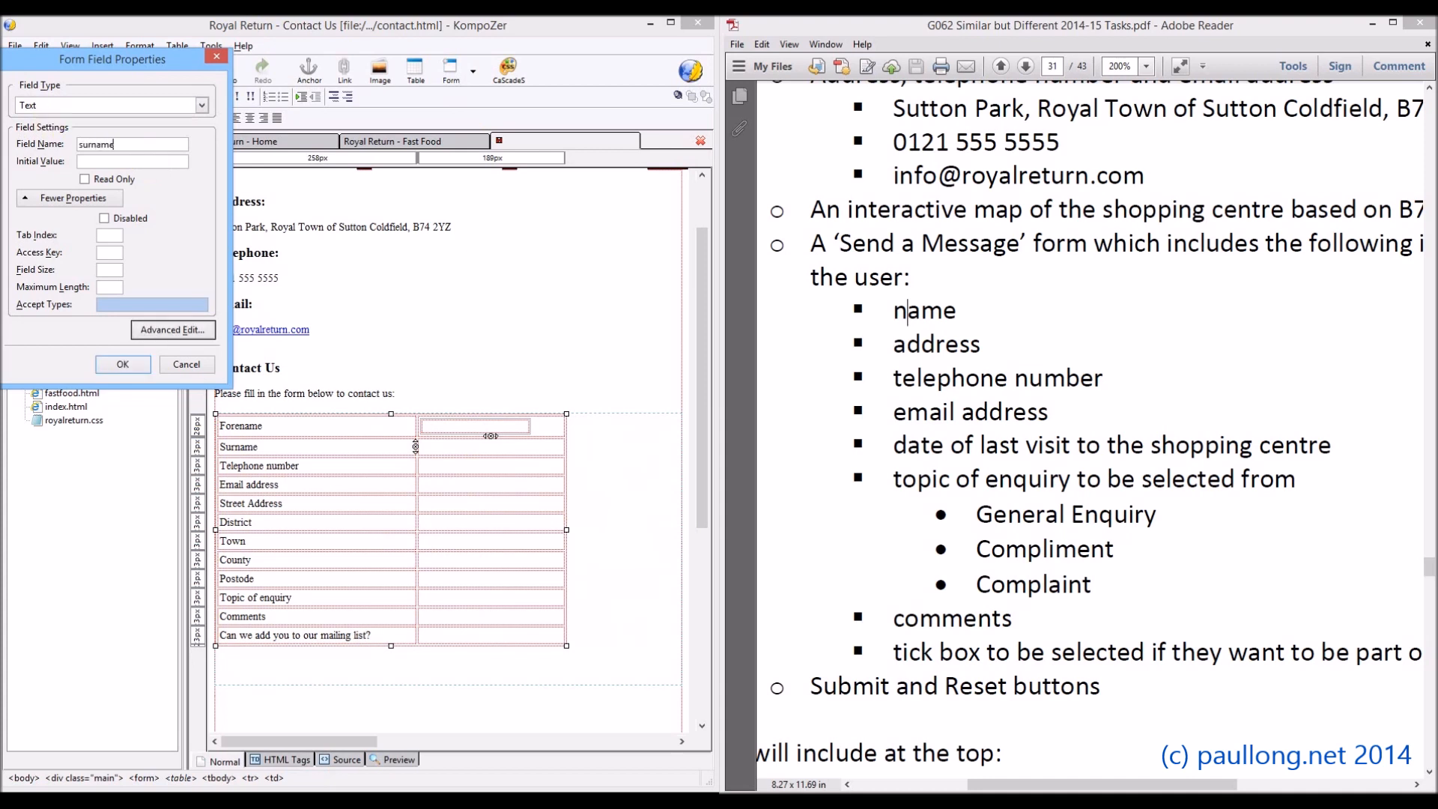
pyautogui.click(115, 272)
pyautogui.write('20')
pyautogui.click(137, 369)
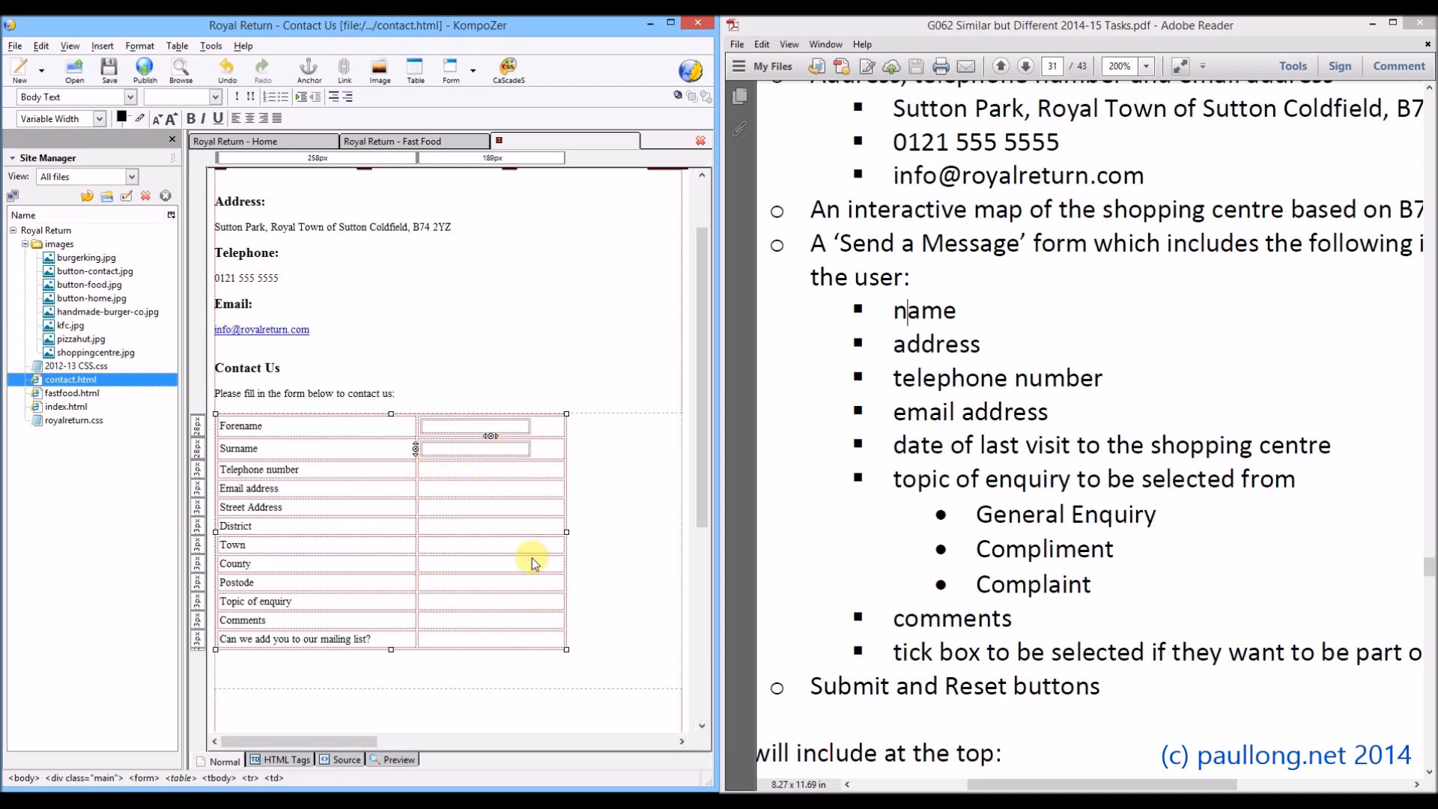
# Start a selection list named "enquirytopic" in the cell beside the "Topic of enquiry" label.
pyautogui.click(440, 604)
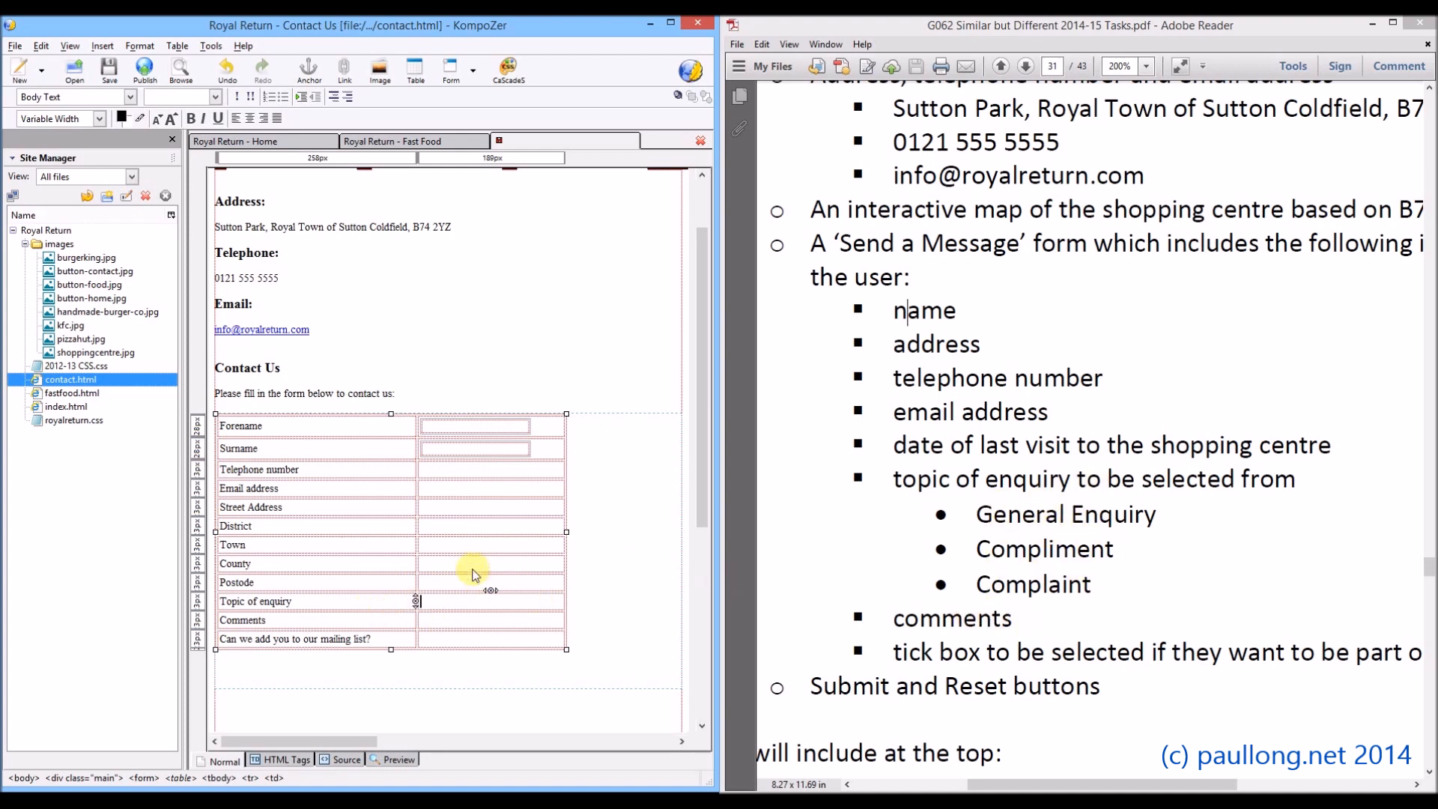
pyautogui.click(476, 81)
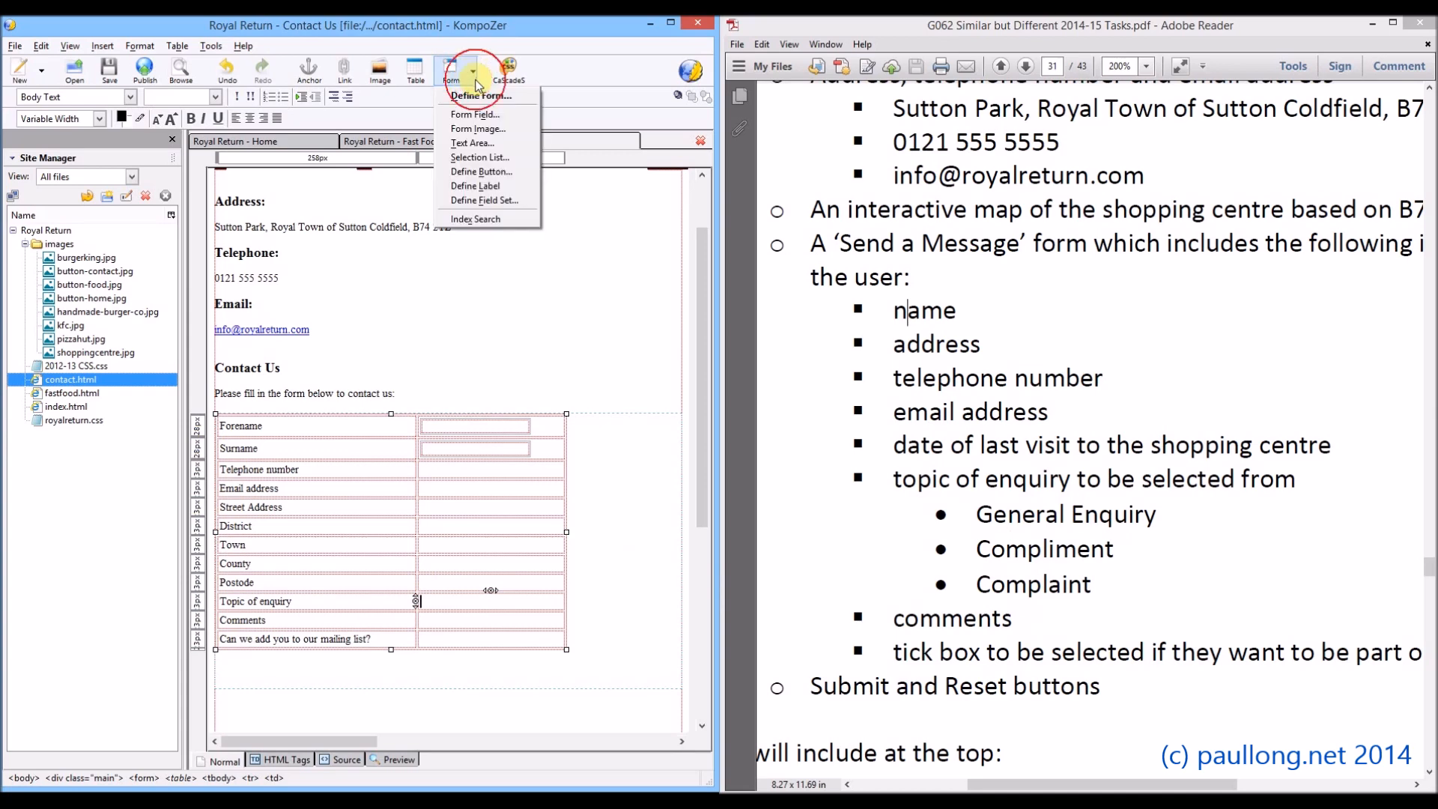
pyautogui.click(481, 159)
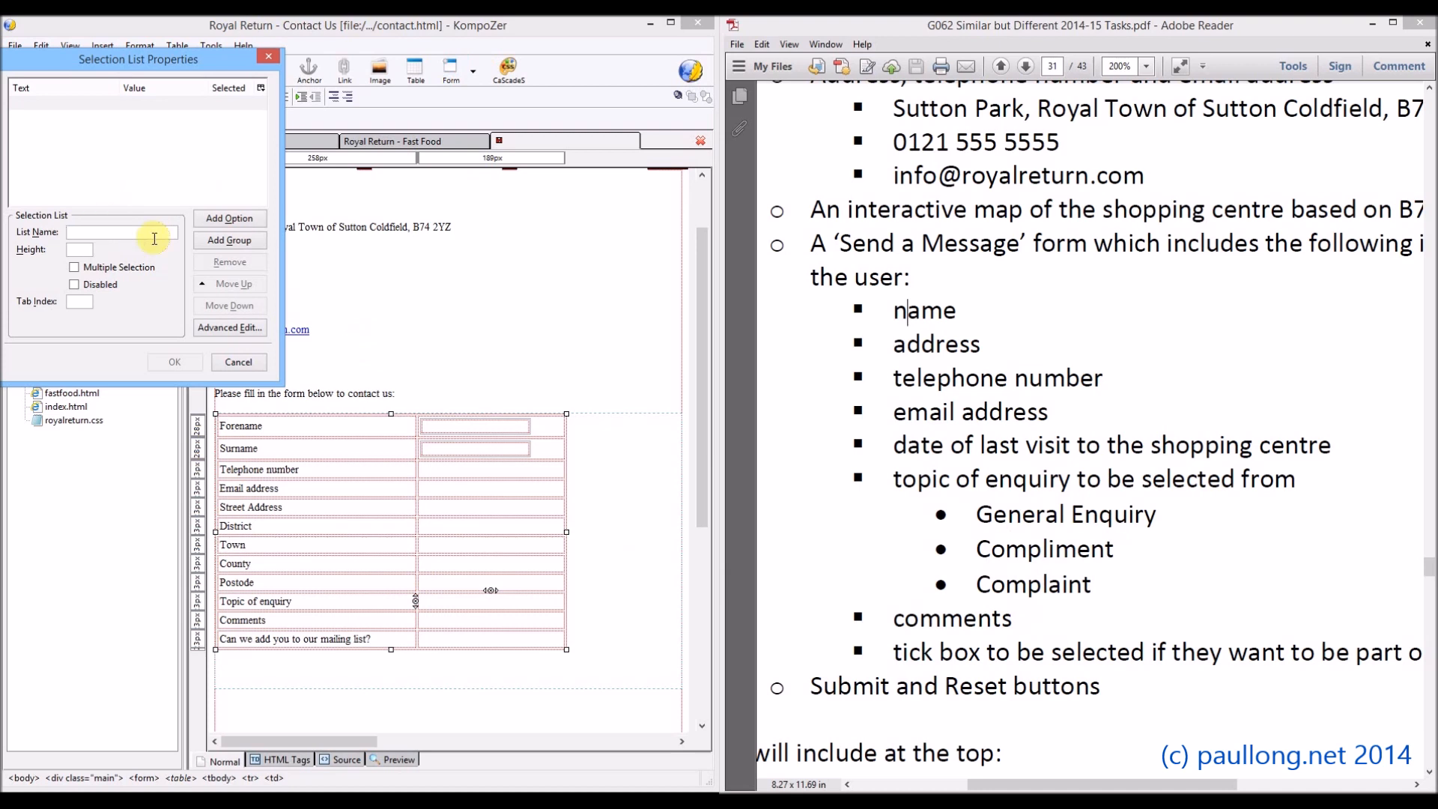
pyautogui.write('enquirytopic')
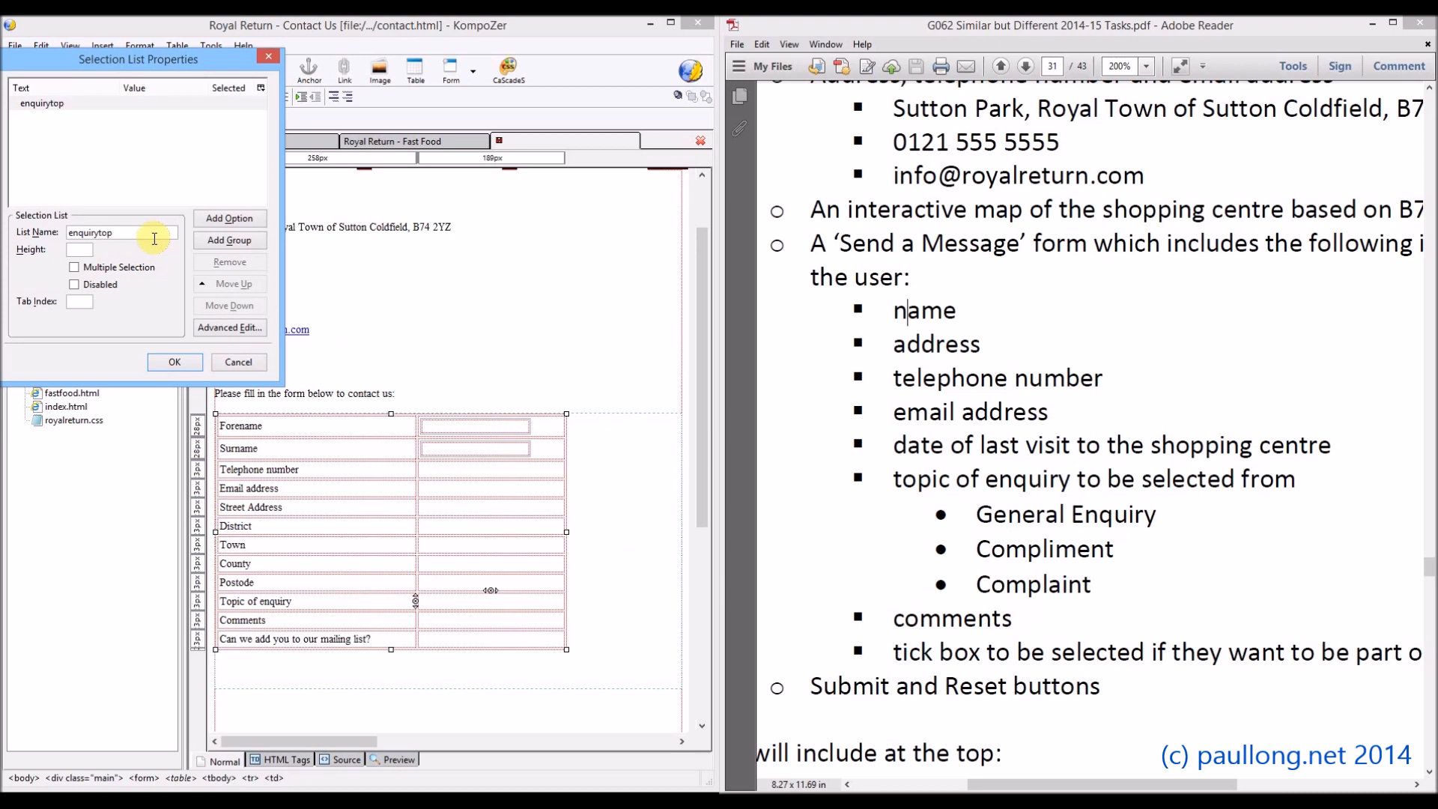
# Add the options "General Enquiry", "Compliment" and "Complaint" to the enquirytopic list and place it in the table.
pyautogui.click(229, 219)
pyautogui.click(97, 233)
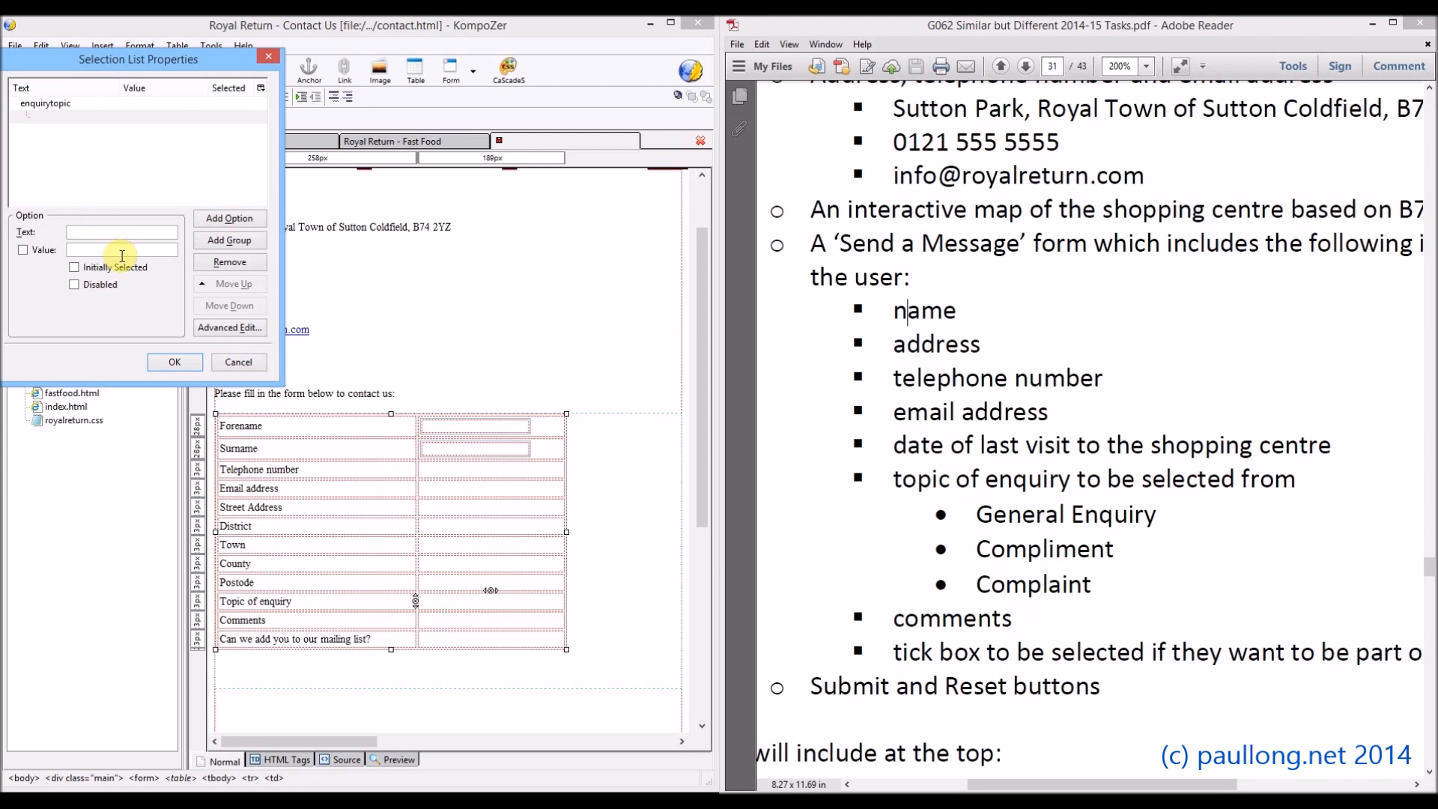
pyautogui.write('General Enquiry')
pyautogui.click(233, 219)
pyautogui.click(83, 233)
pyautogui.write('Complime')
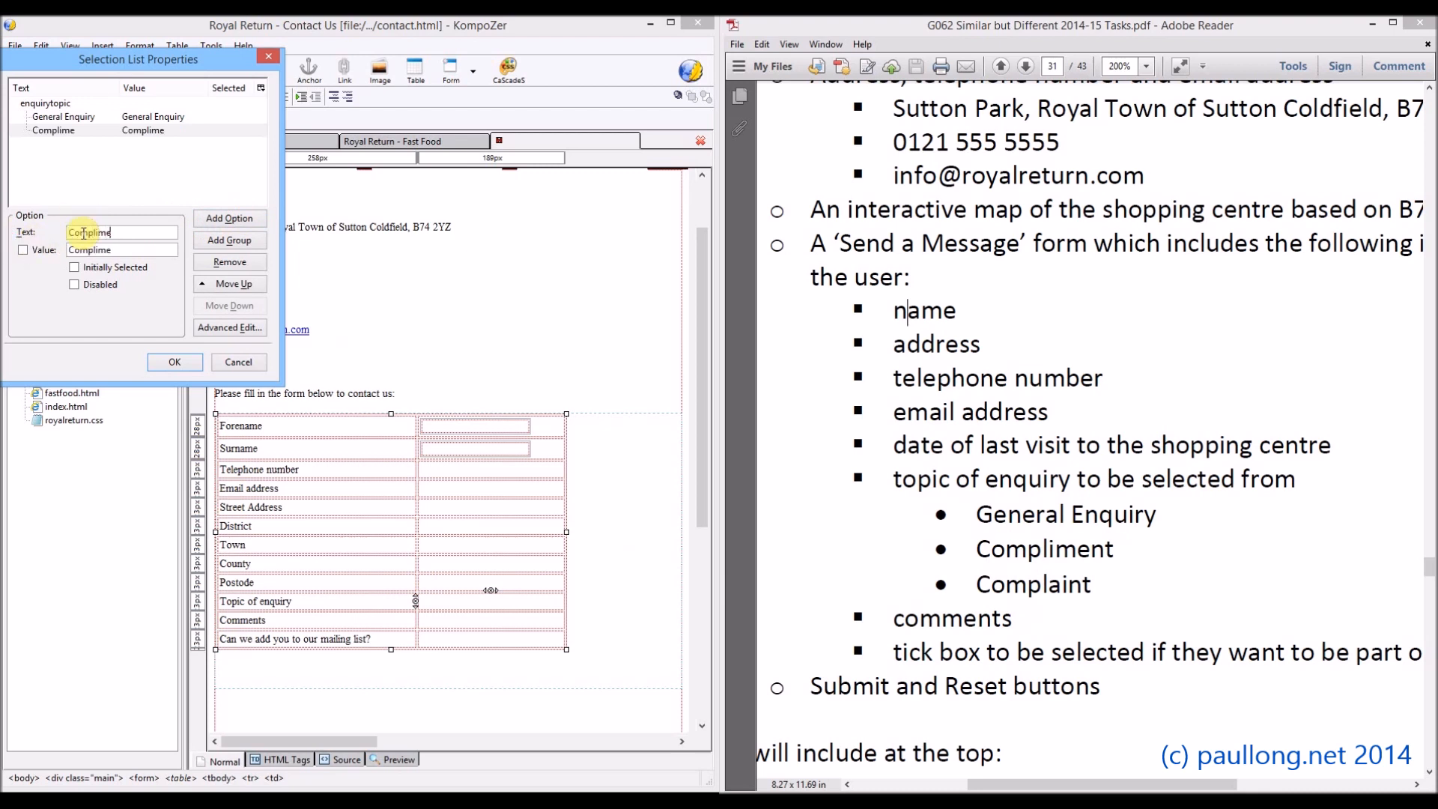
pyautogui.write('nt')
pyautogui.click(229, 218)
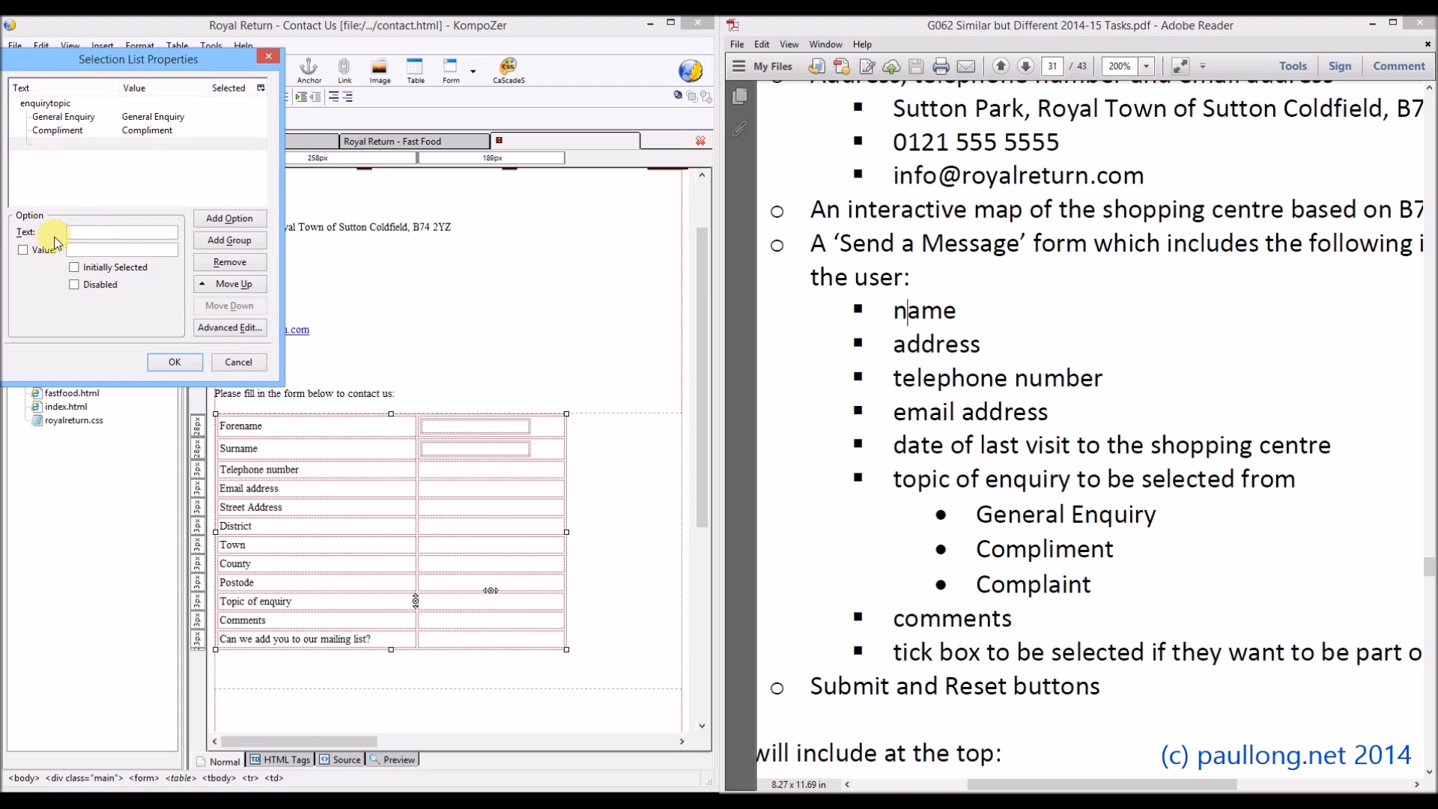
pyautogui.write('Complaint')
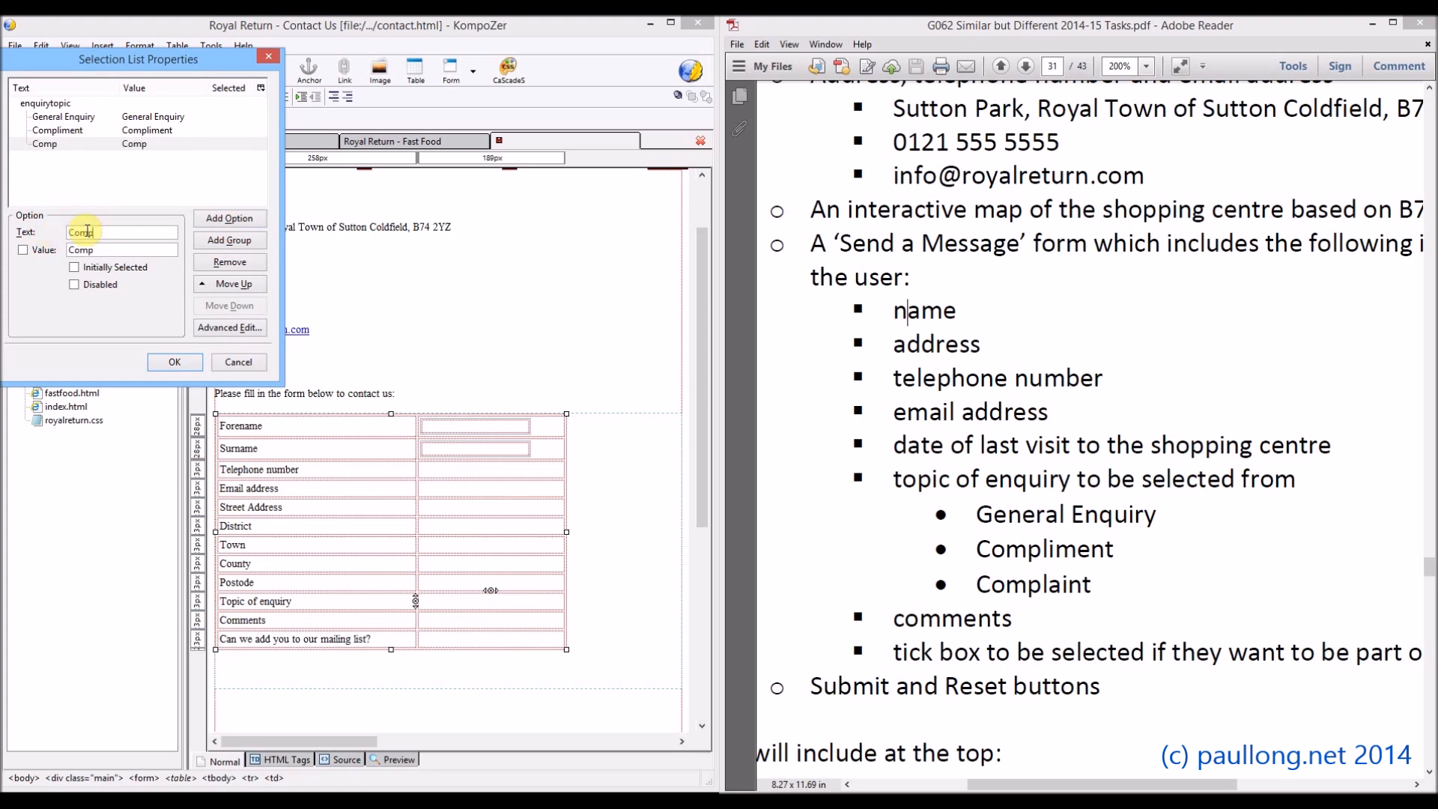
pyautogui.click(218, 218)
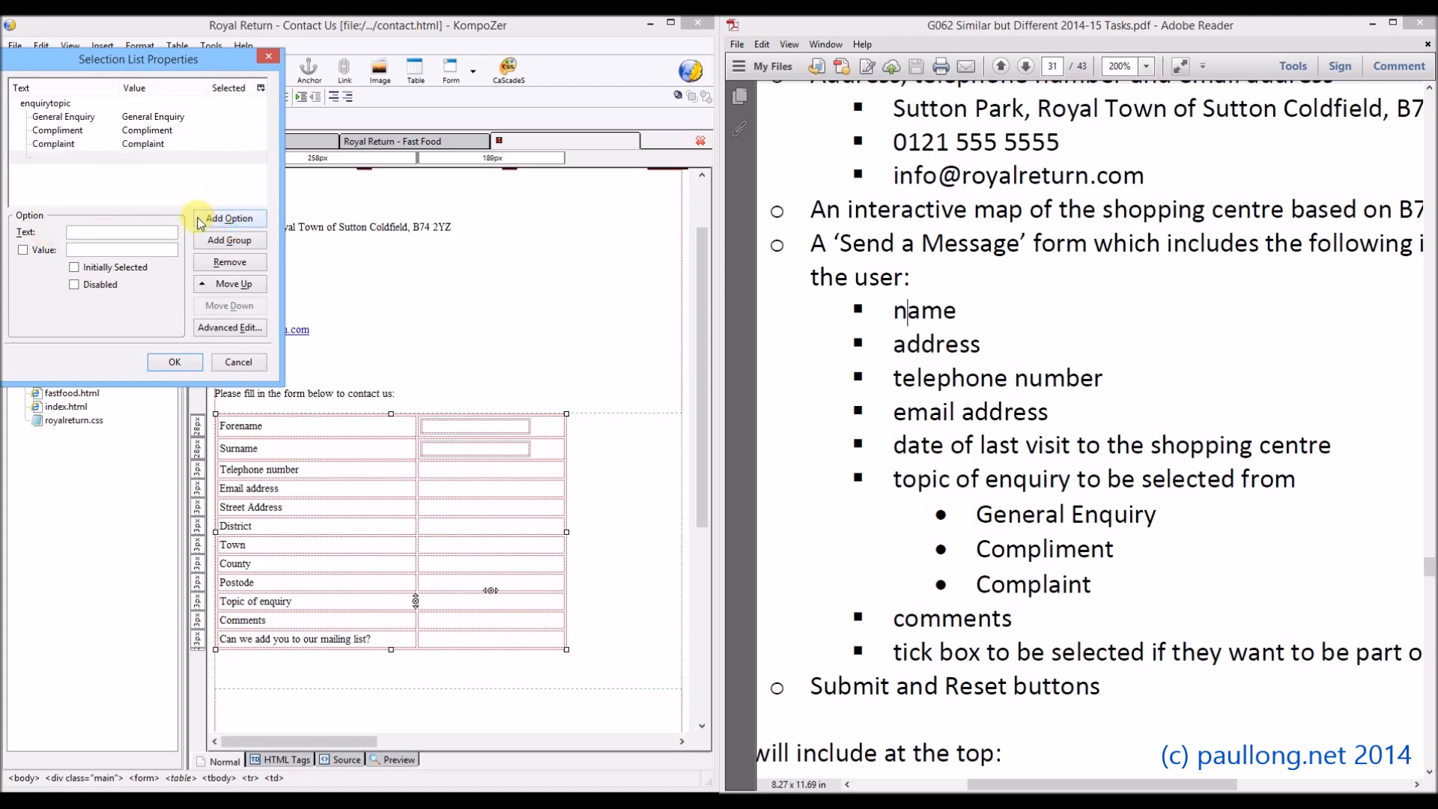
pyautogui.click(177, 365)
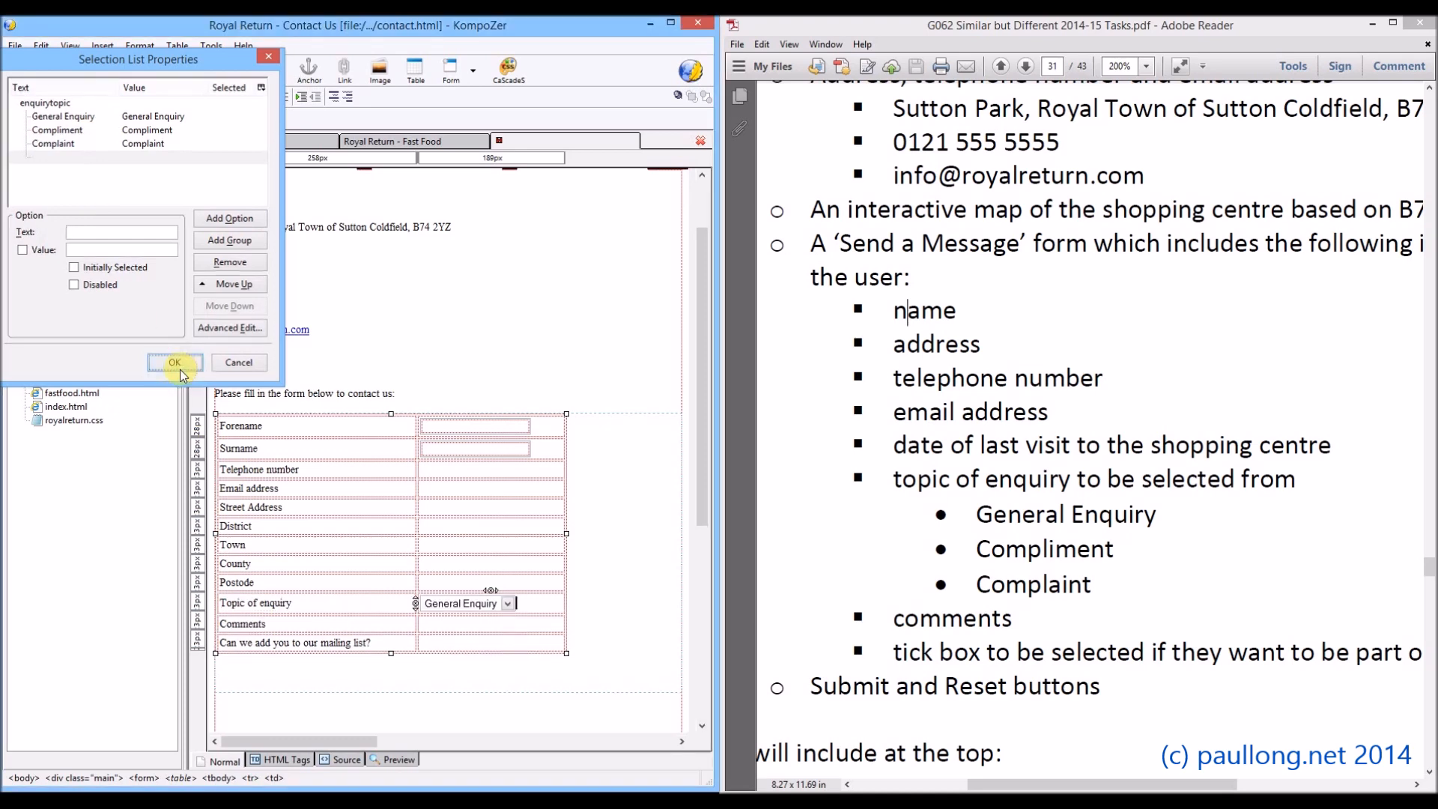
# Insert a text area named "comments" with 6 rows and 50 columns in the cell beside the Comments label.
pyautogui.click(480, 630)
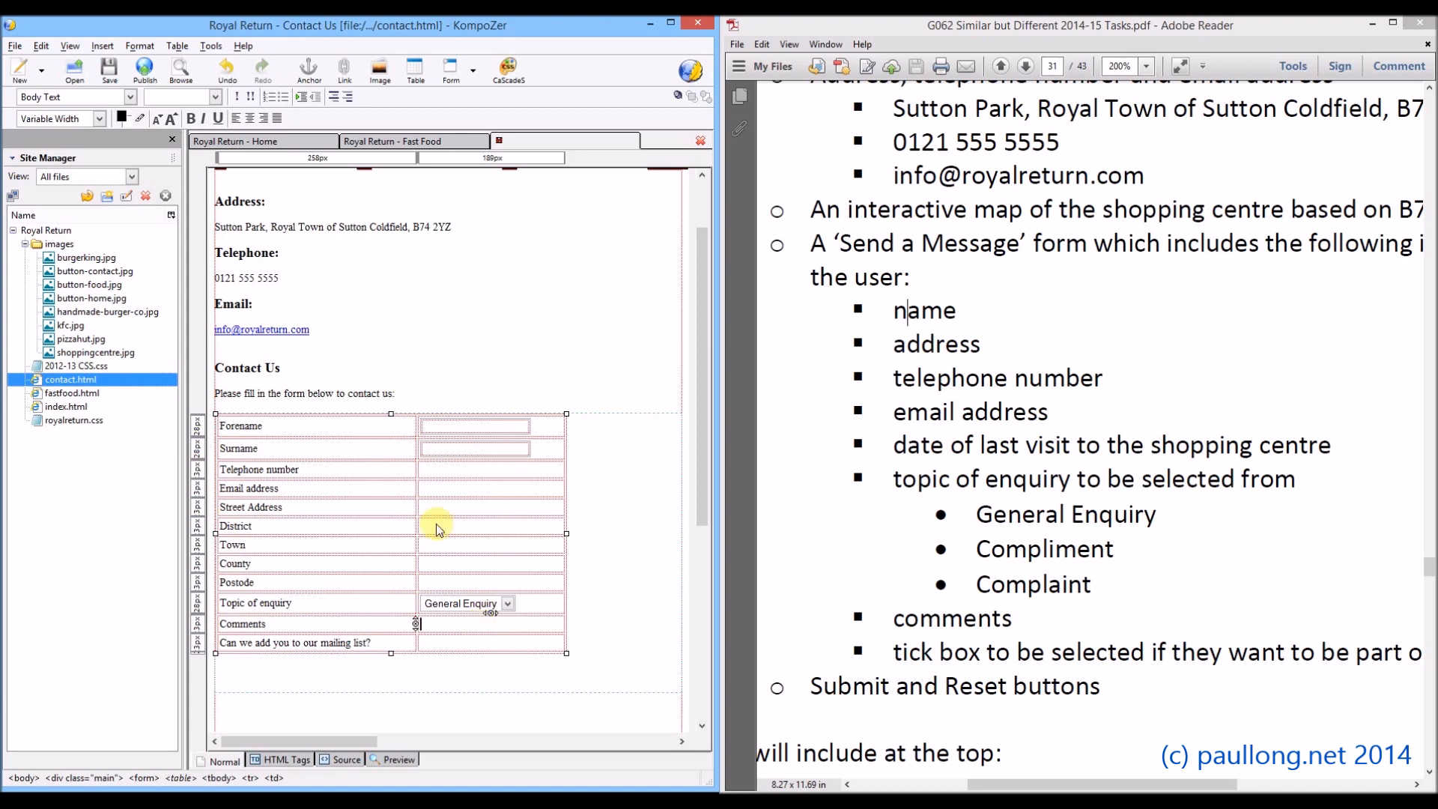
pyautogui.click(473, 75)
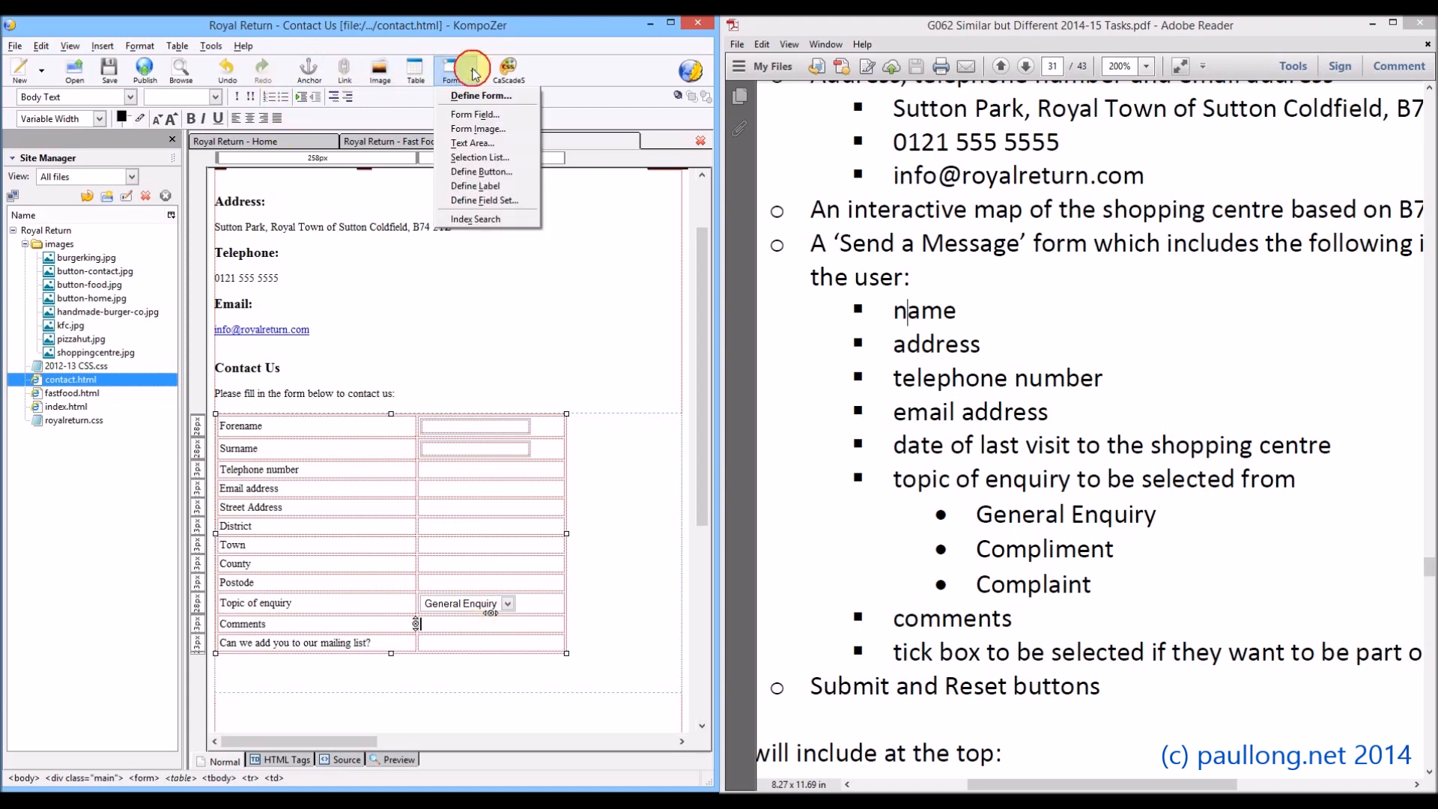
pyautogui.click(471, 146)
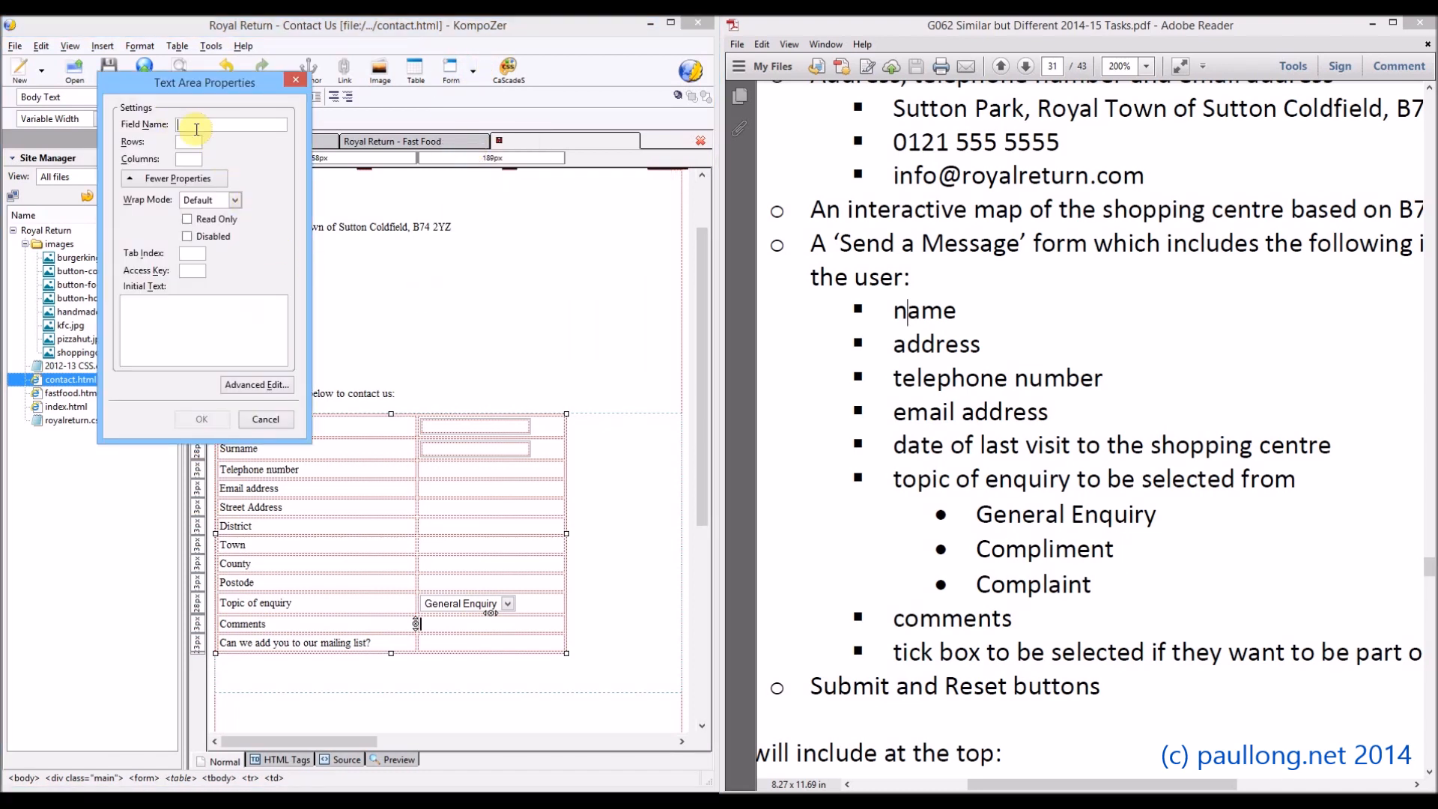
pyautogui.write('comments')
pyautogui.click(191, 163)
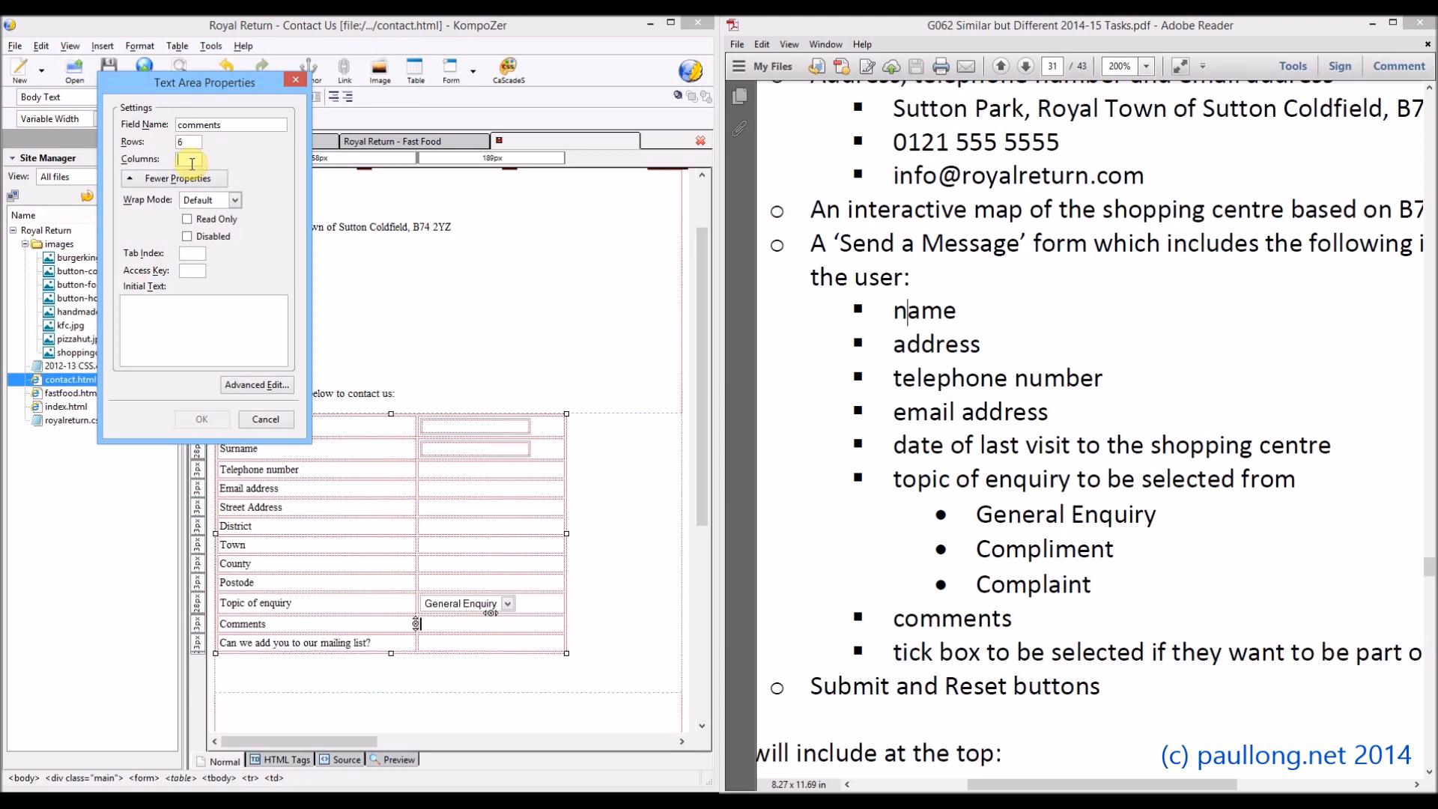
pyautogui.write('50')
pyautogui.click(214, 425)
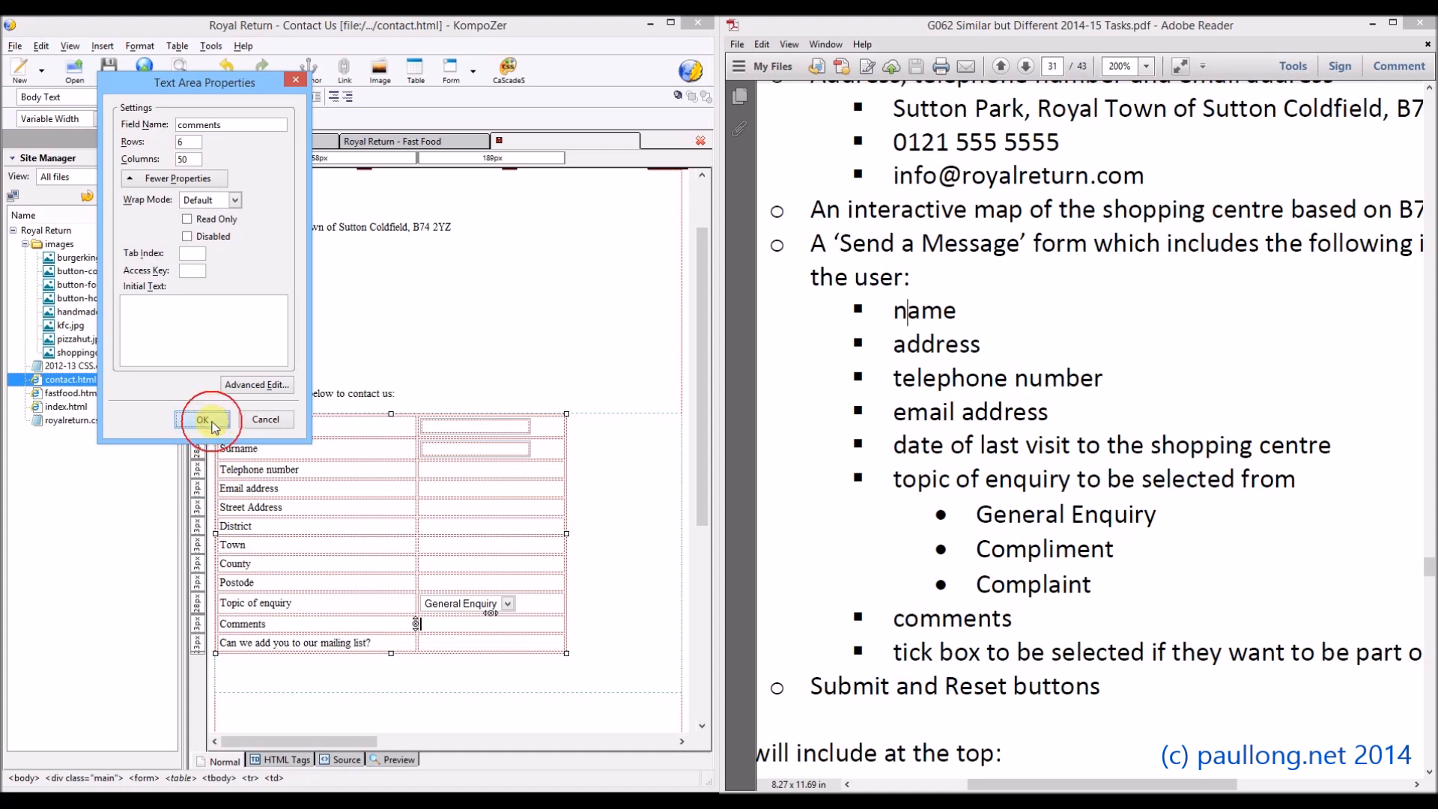
# Widen the form table by moving its outer edge outward until the label column is about 150 pixels wide.
pyautogui.moveTo(708, 433); pyautogui.dragTo(702, 501)
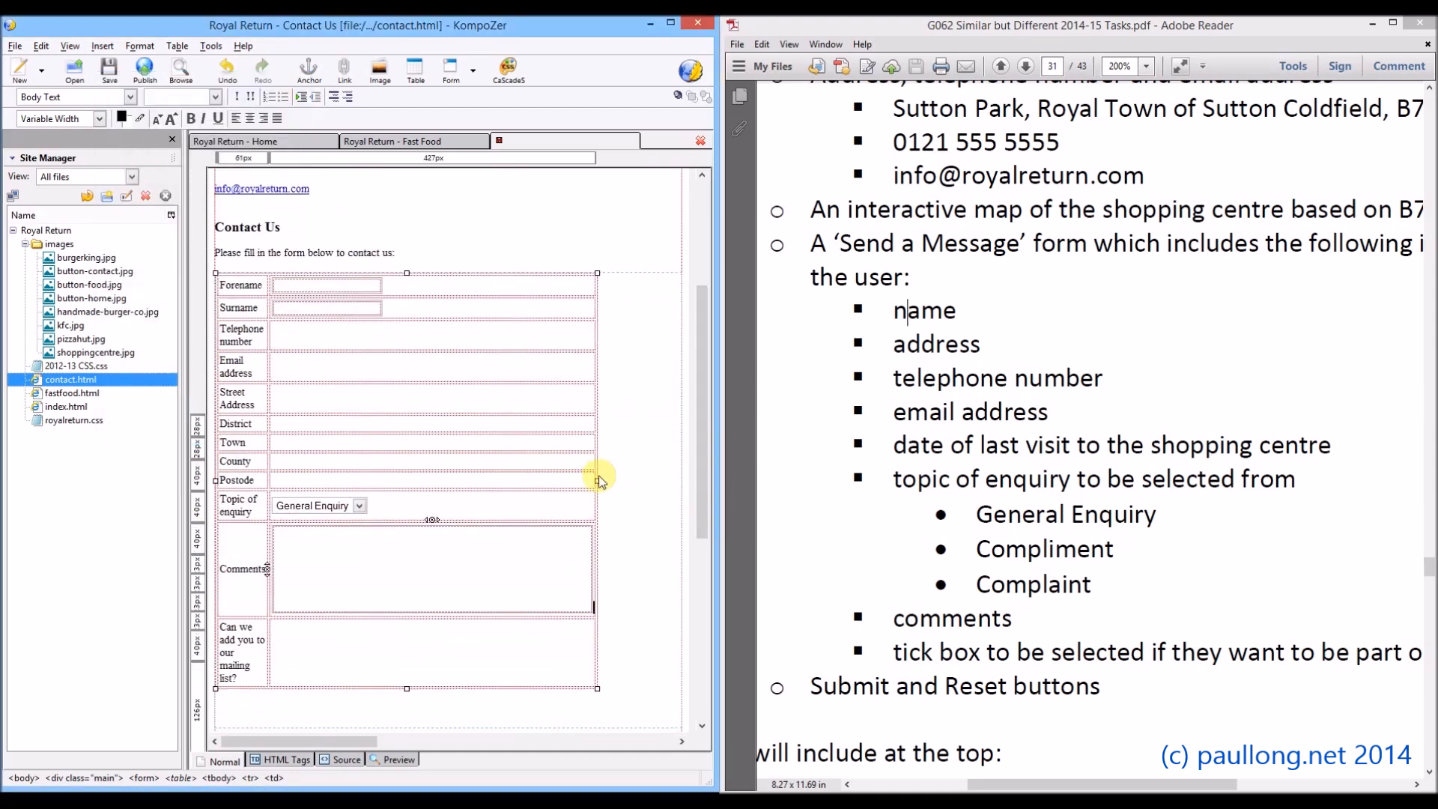
pyautogui.moveTo(597, 480); pyautogui.dragTo(665, 481)
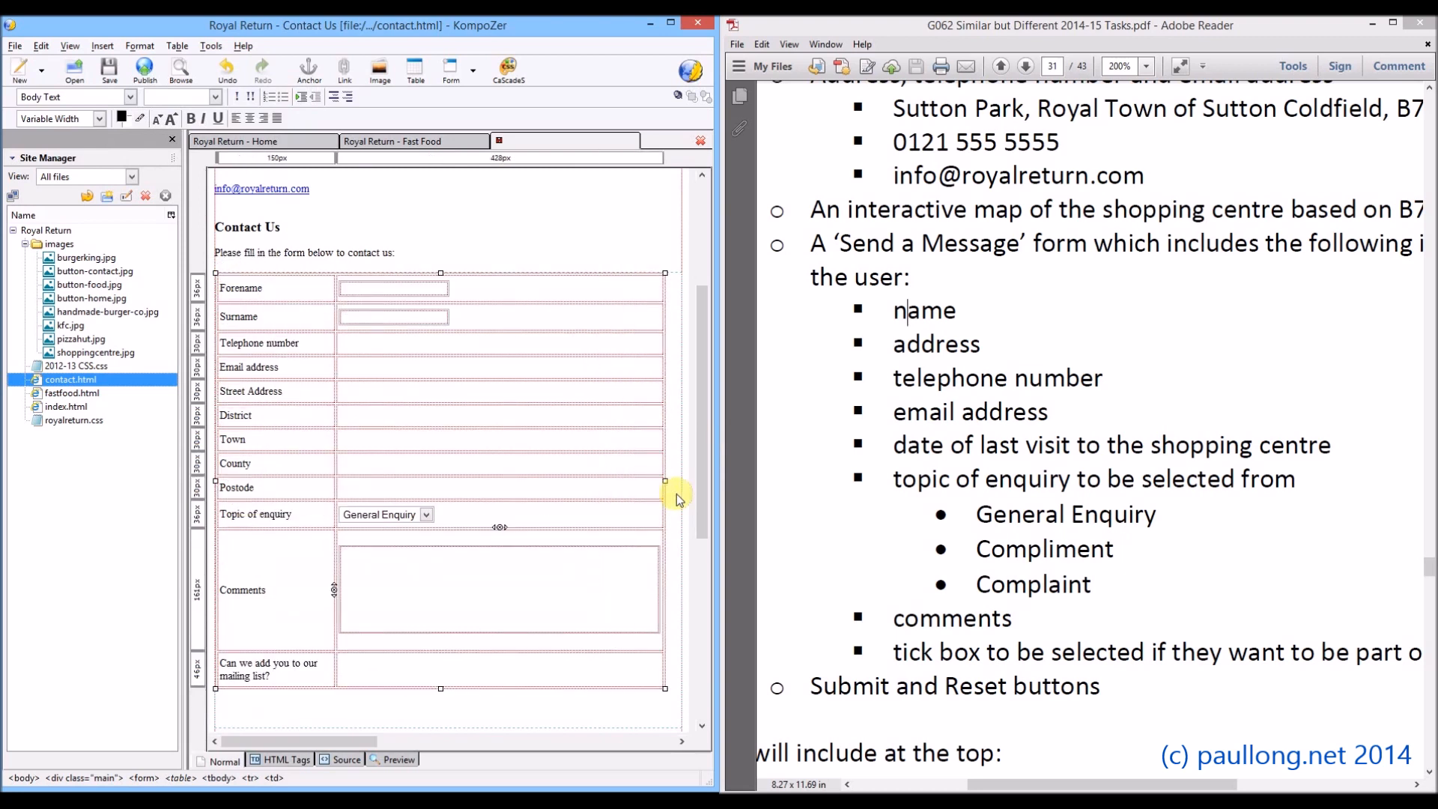
# Insert a check box field named "mailinglist" in the cell beside the mailing list question.
pyautogui.click(374, 669)
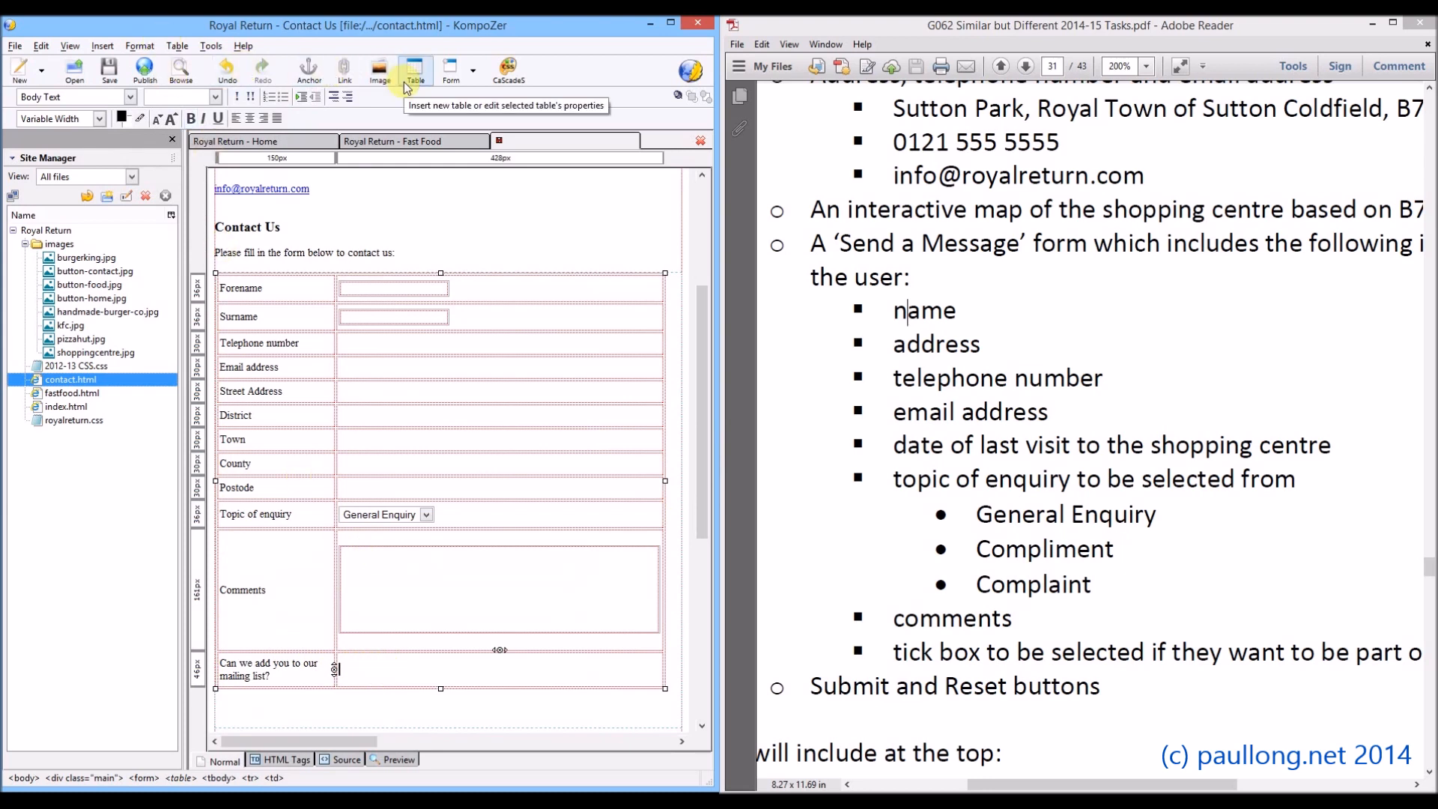
pyautogui.click(473, 75)
pyautogui.click(475, 114)
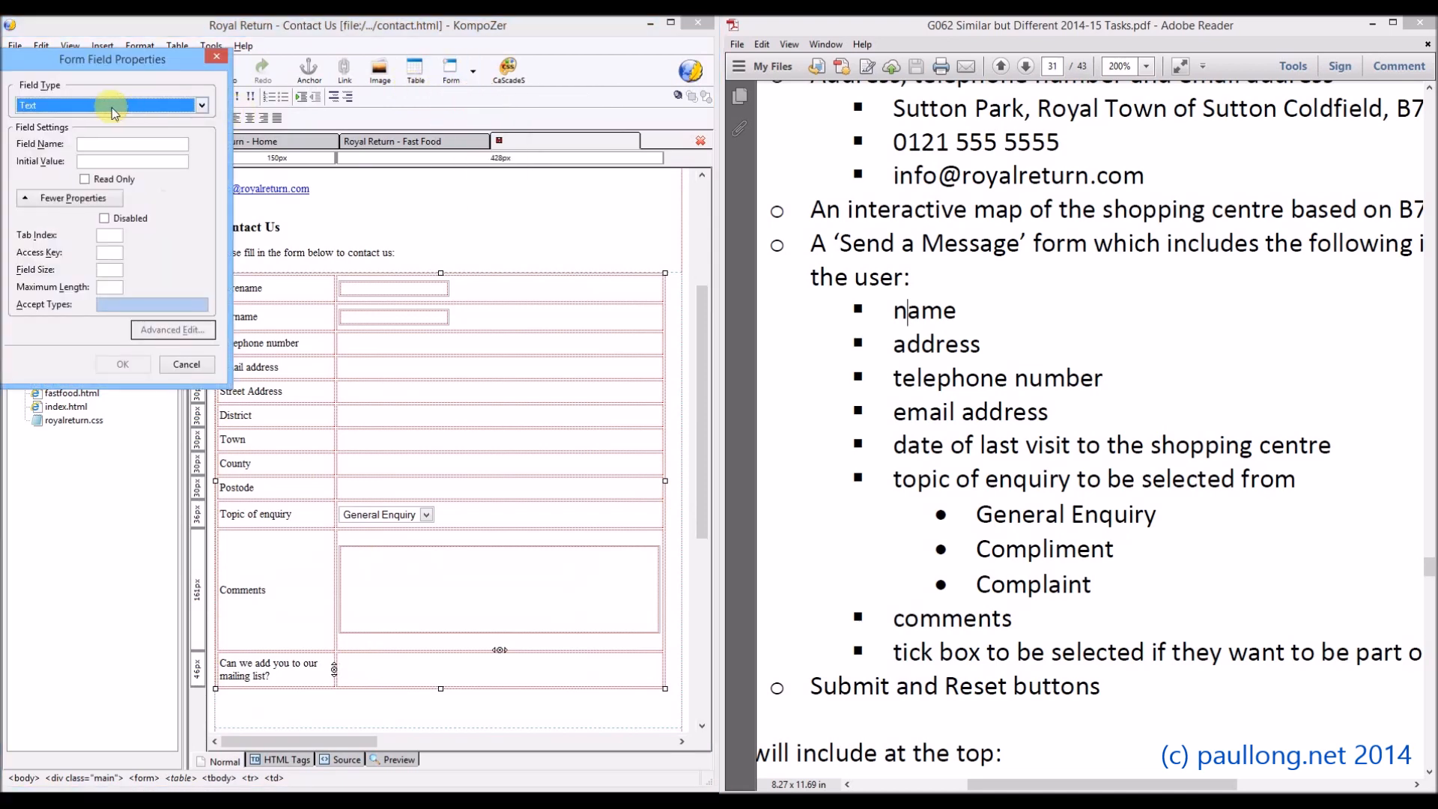
pyautogui.click(107, 108)
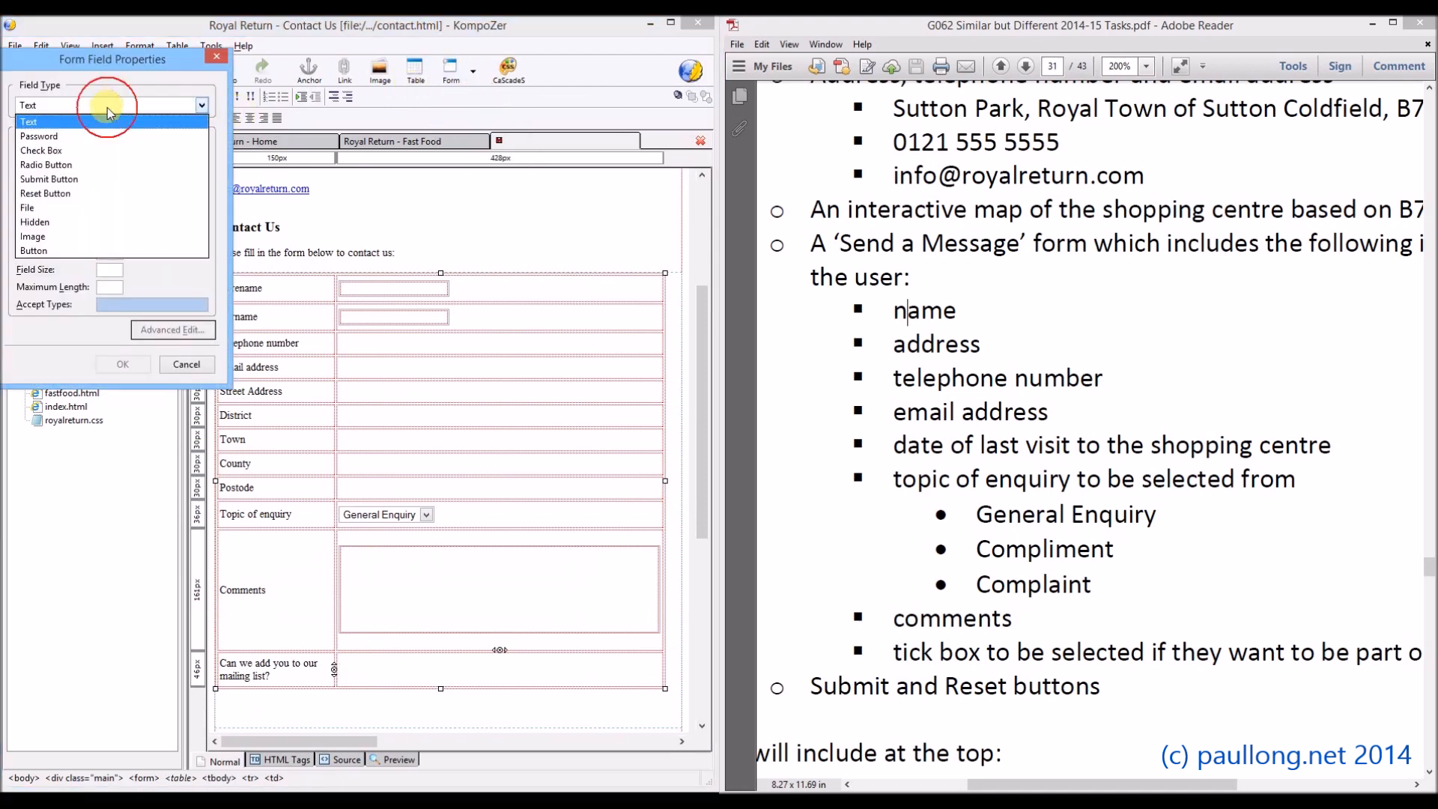
pyautogui.click(52, 152)
pyautogui.click(99, 147)
pyautogui.write('mailinglist')
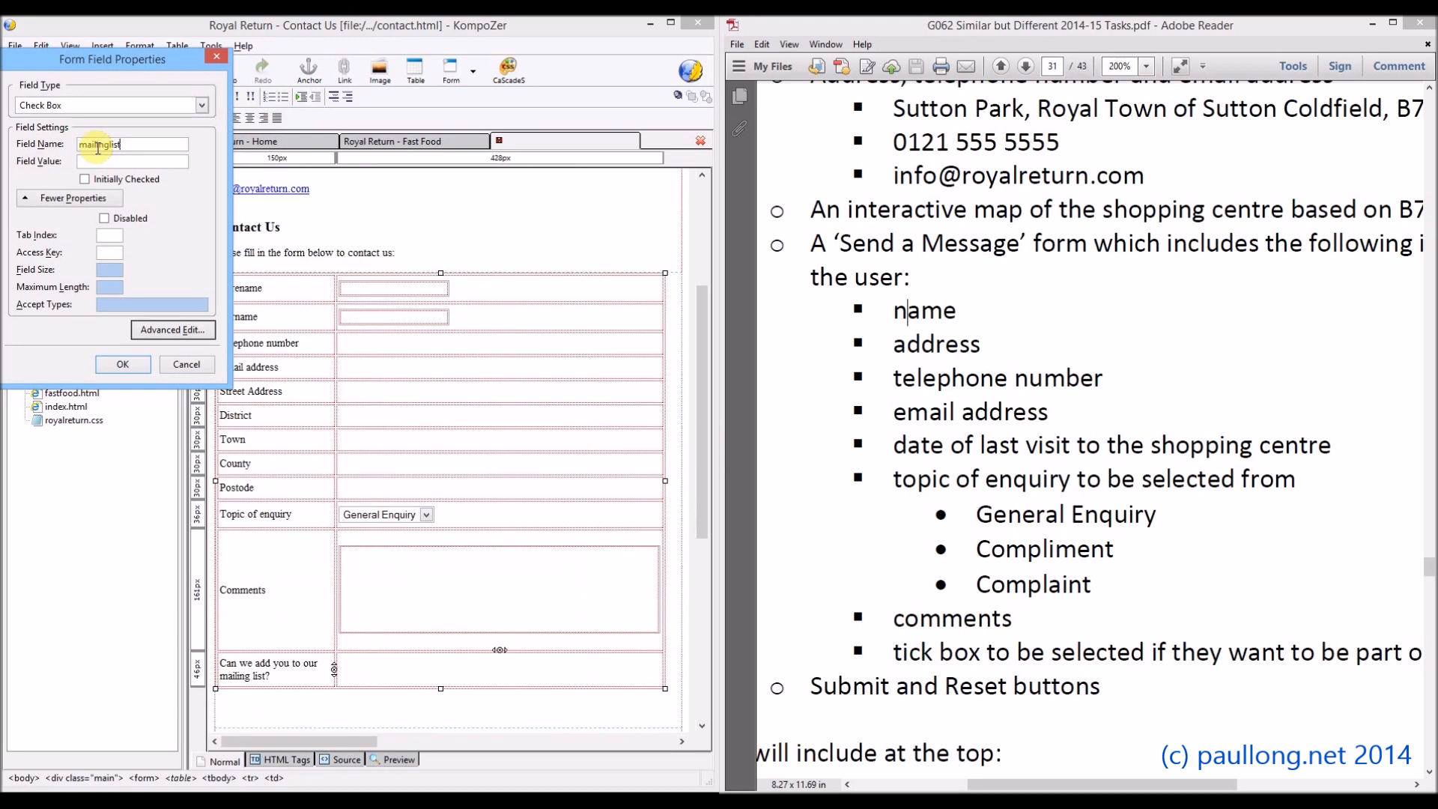
pyautogui.click(129, 367)
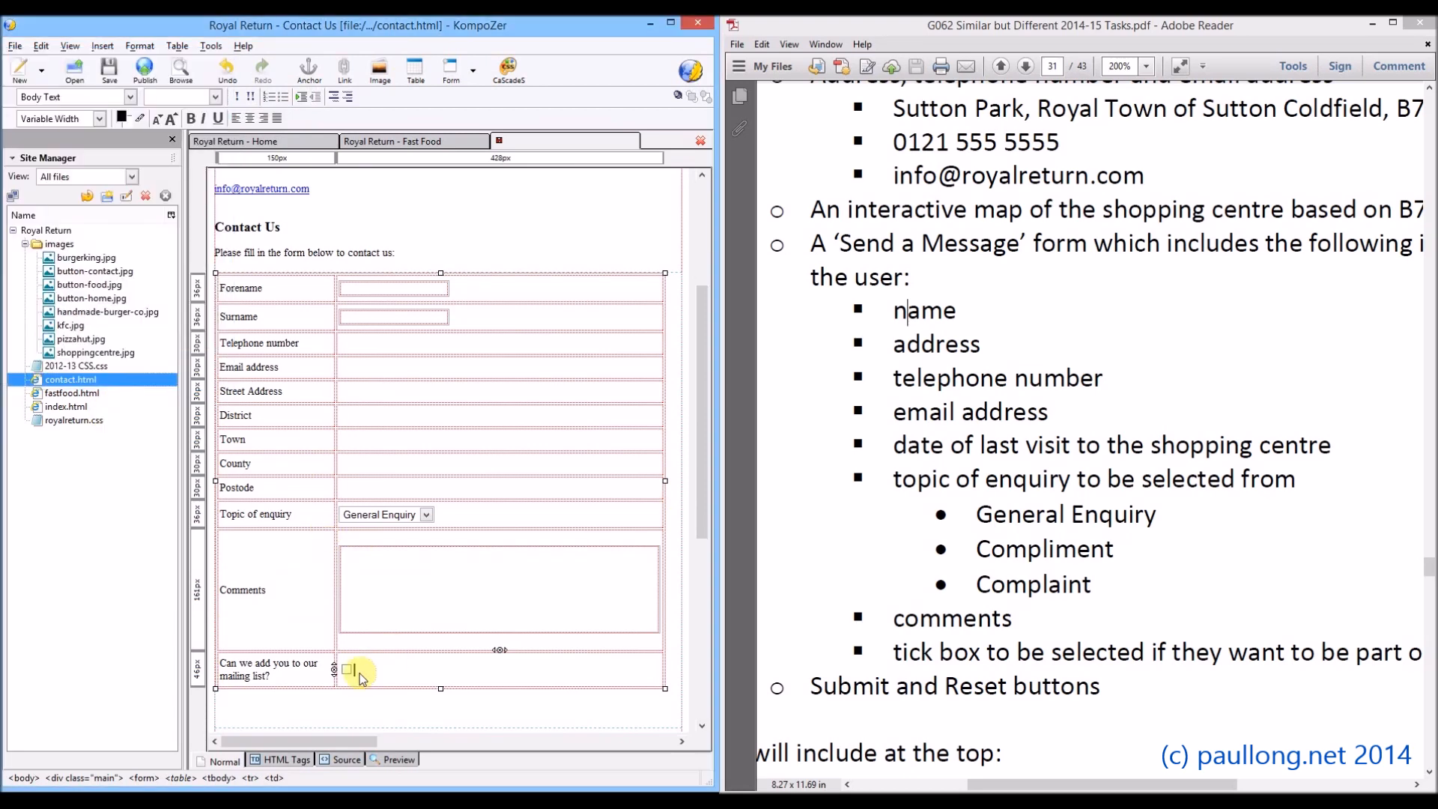
# Insert a submit button below the form table, with both its field name and field value set to "Submit".
pyautogui.scroll(-1, 375, 656)
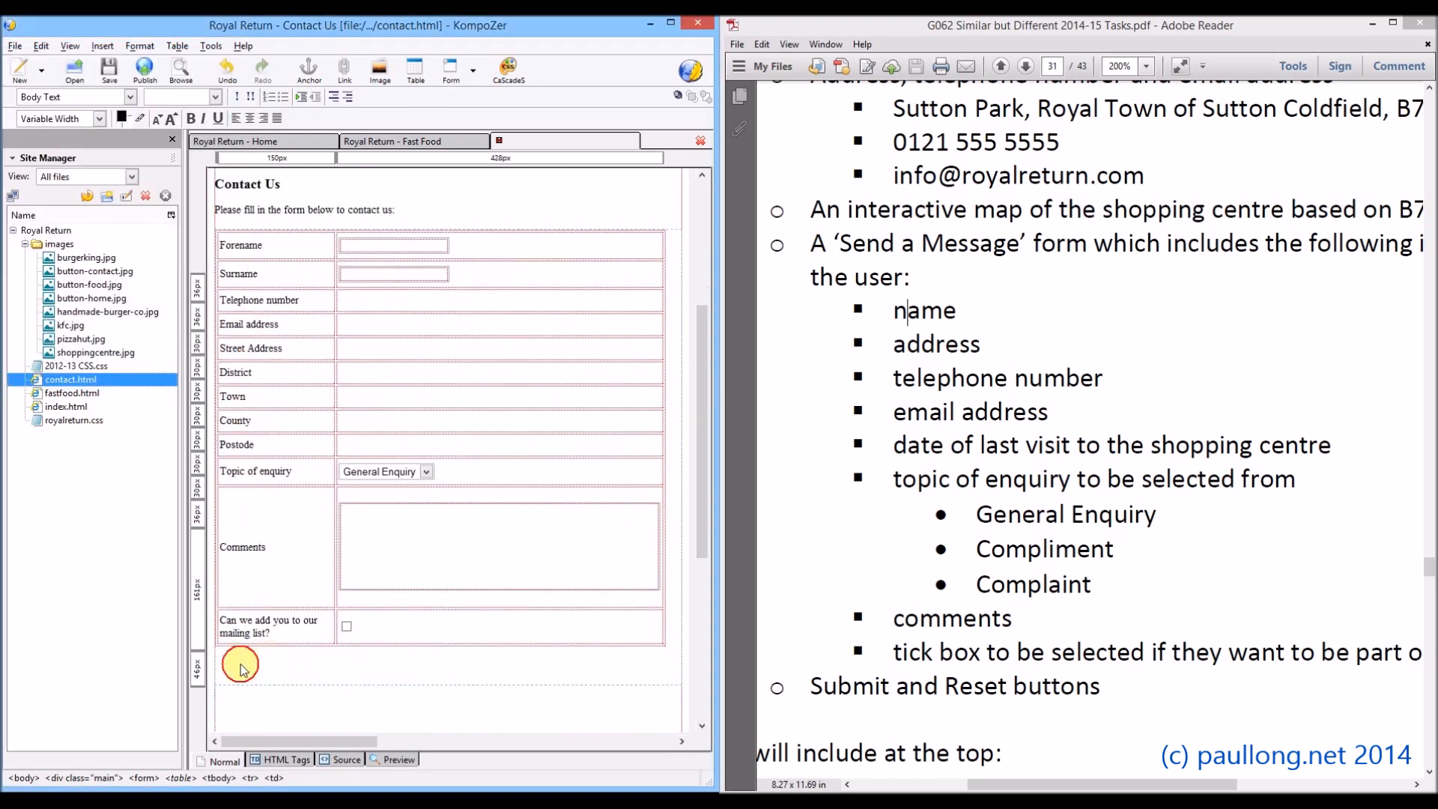
pyautogui.click(253, 664)
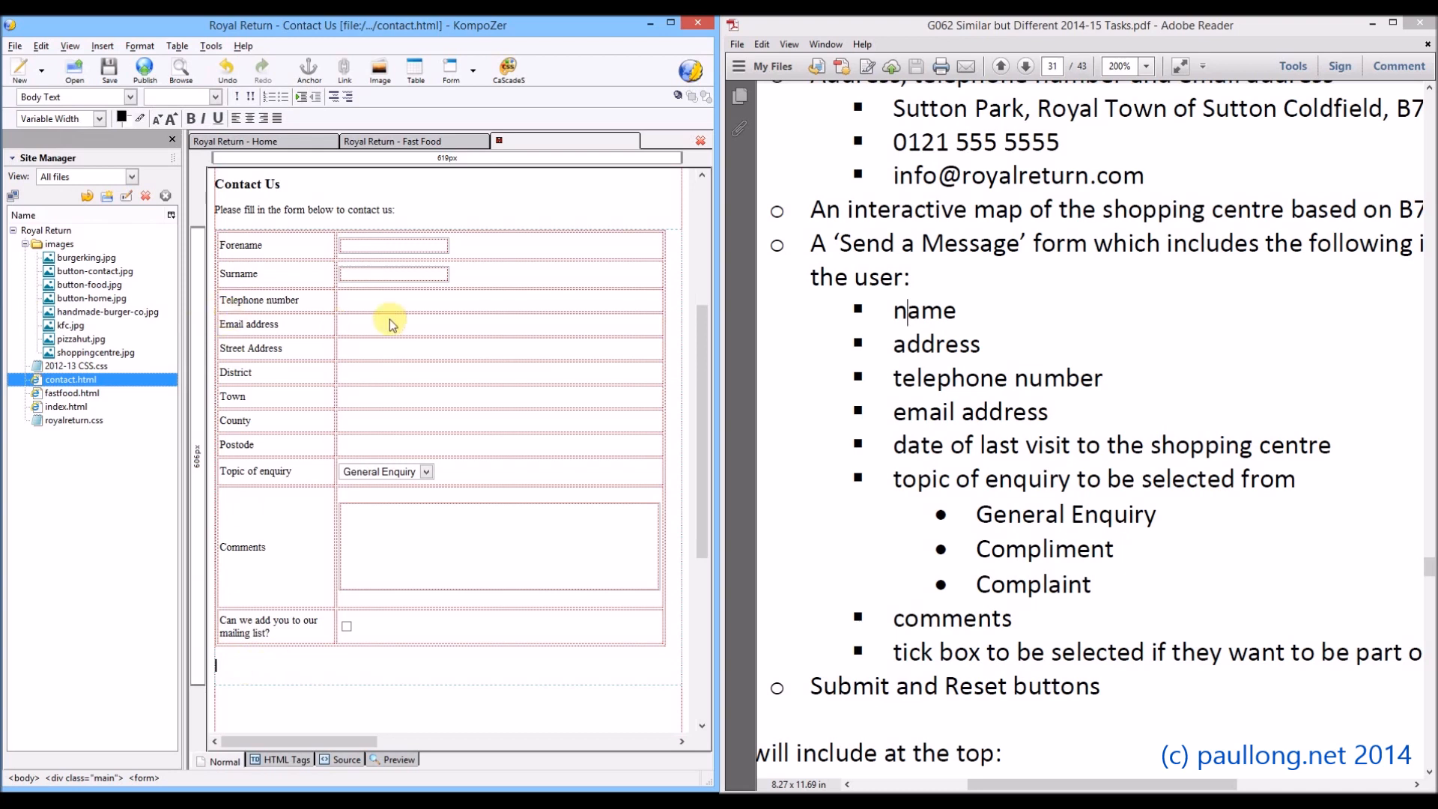
pyautogui.click(475, 79)
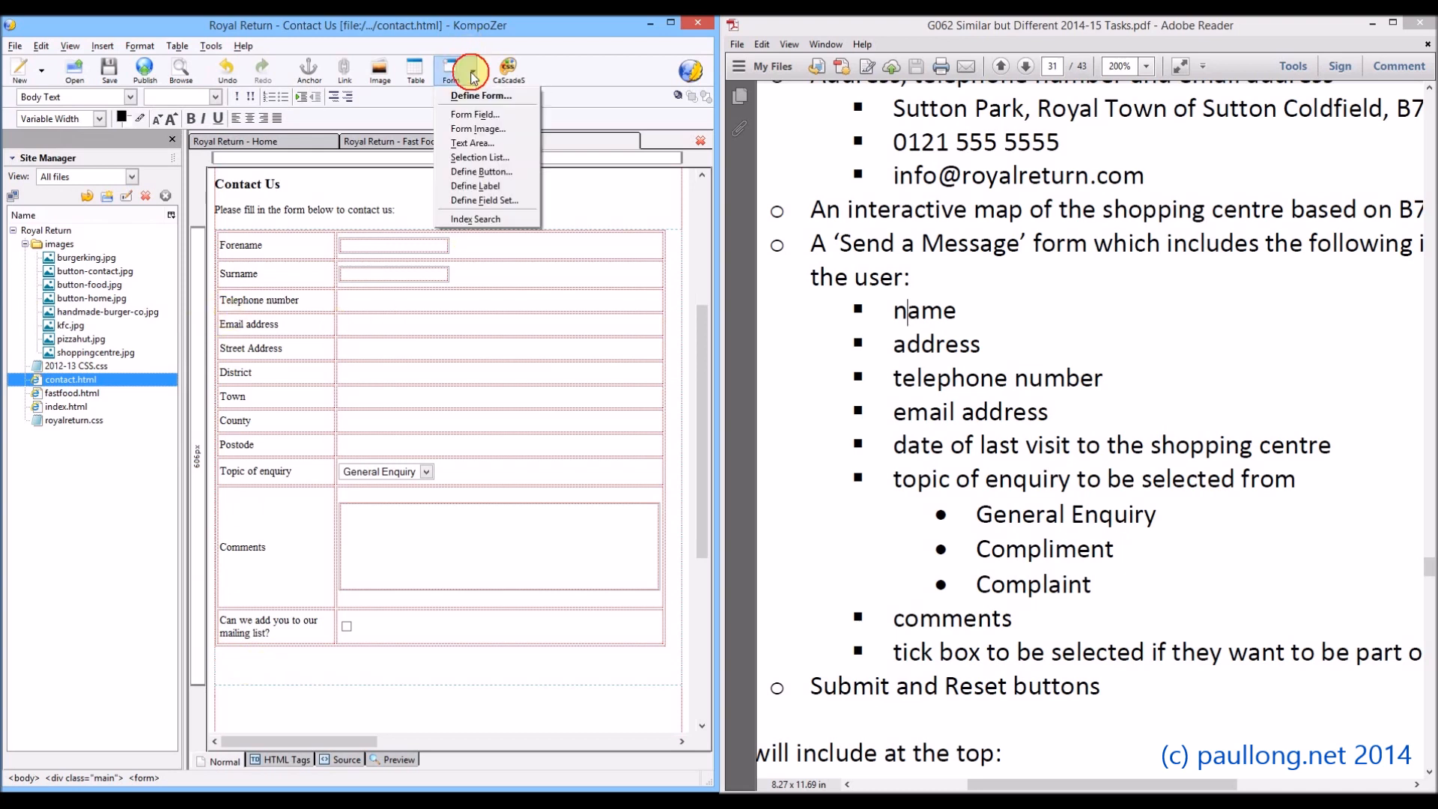
pyautogui.click(474, 116)
pyautogui.click(89, 105)
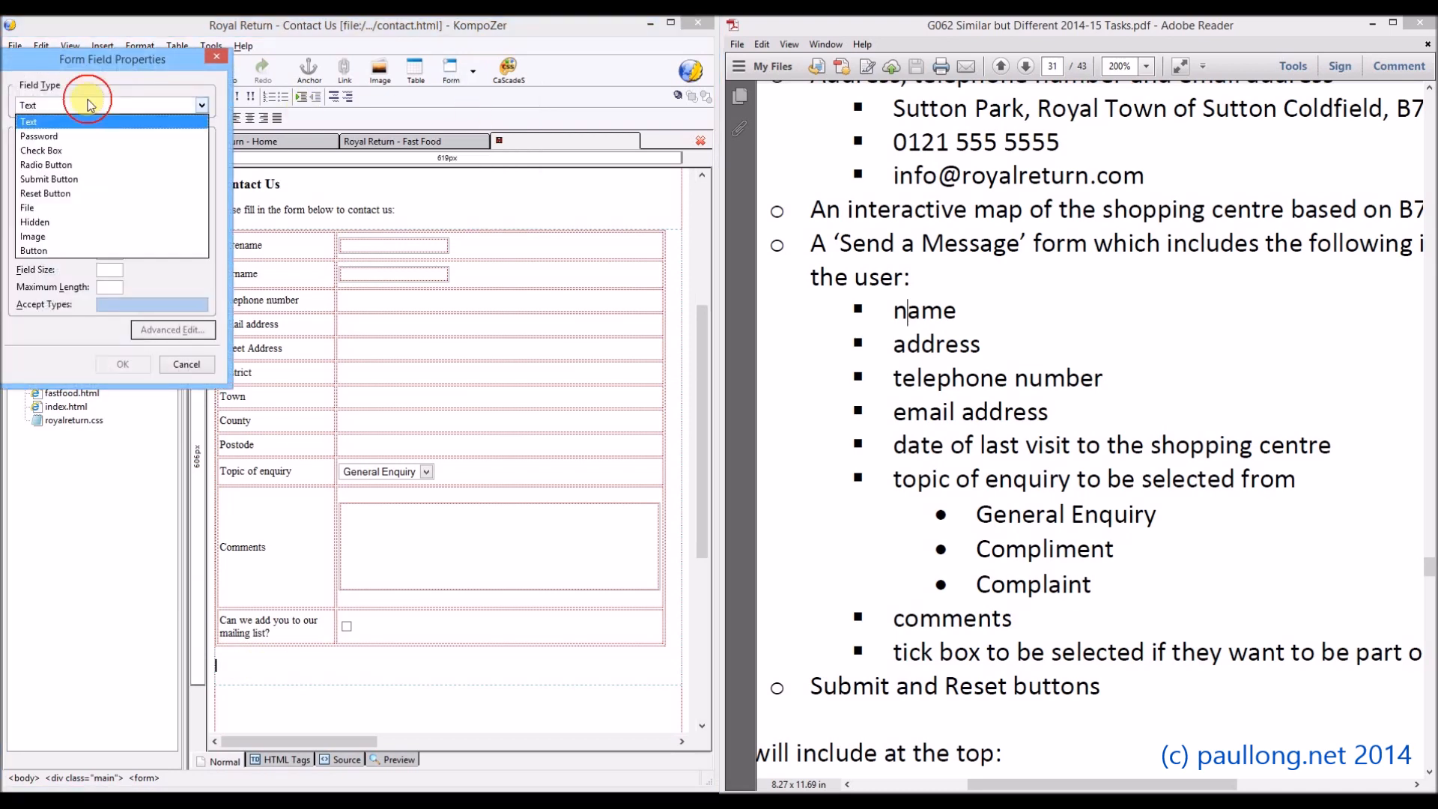
pyautogui.click(77, 179)
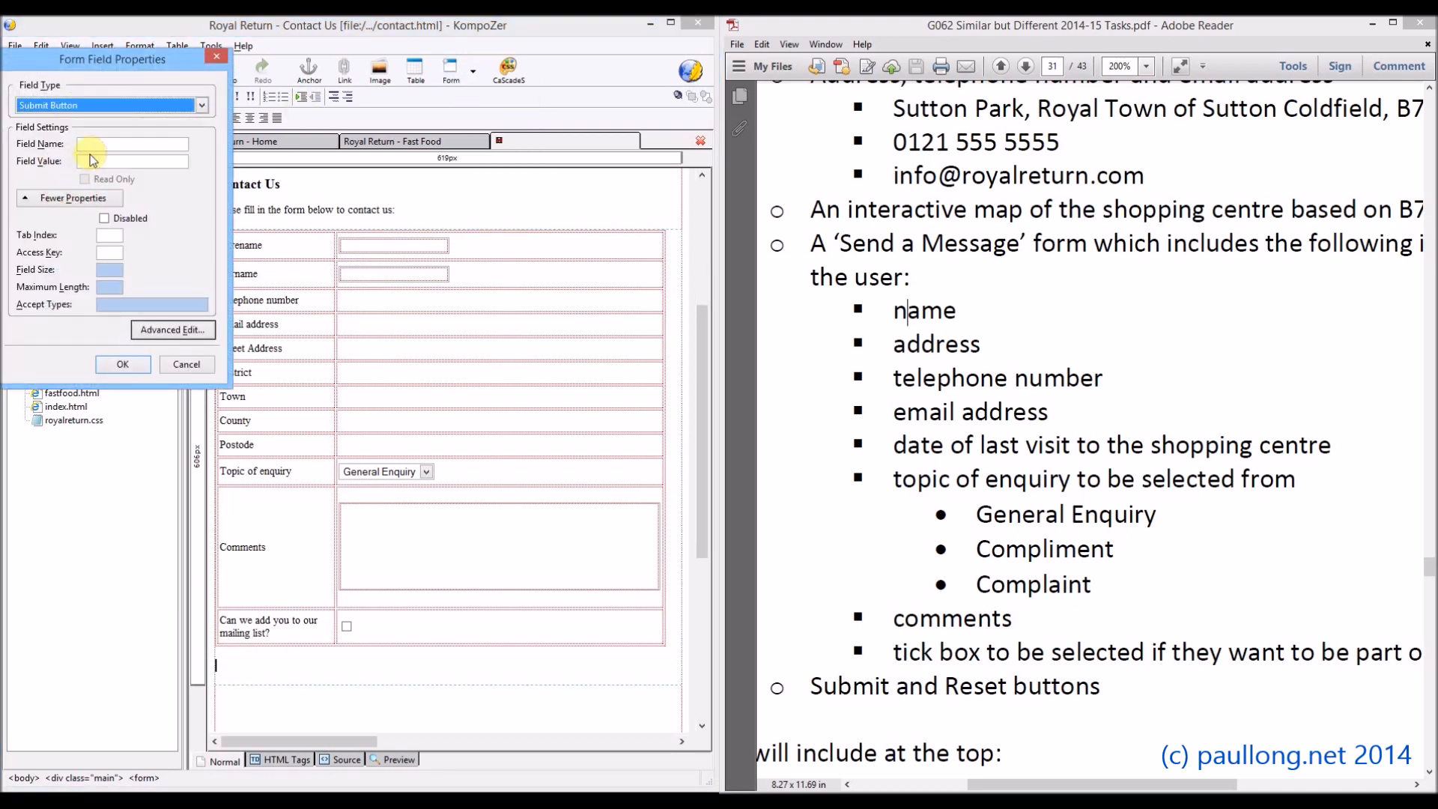
pyautogui.click(105, 143)
pyautogui.write('Submit')
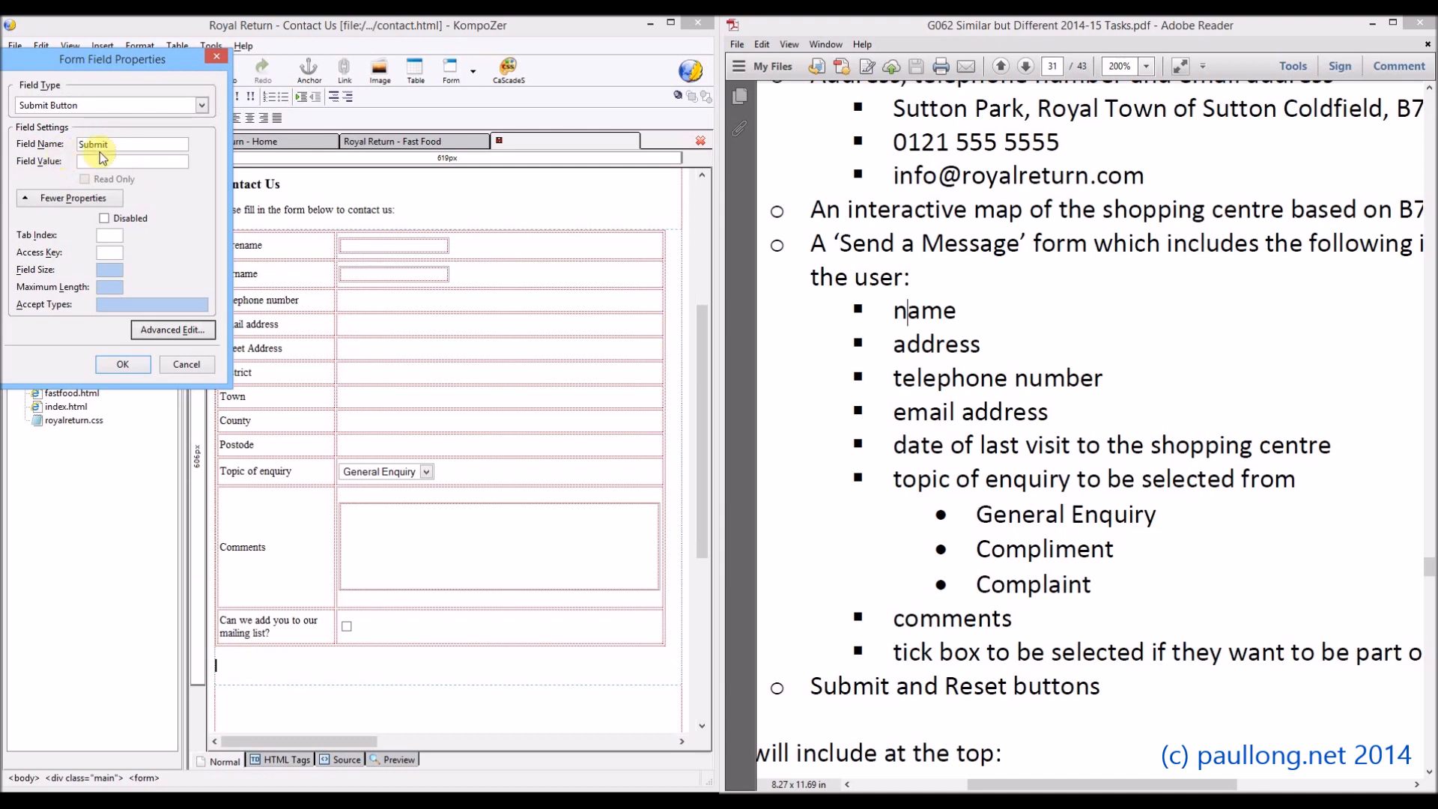
pyautogui.click(120, 161)
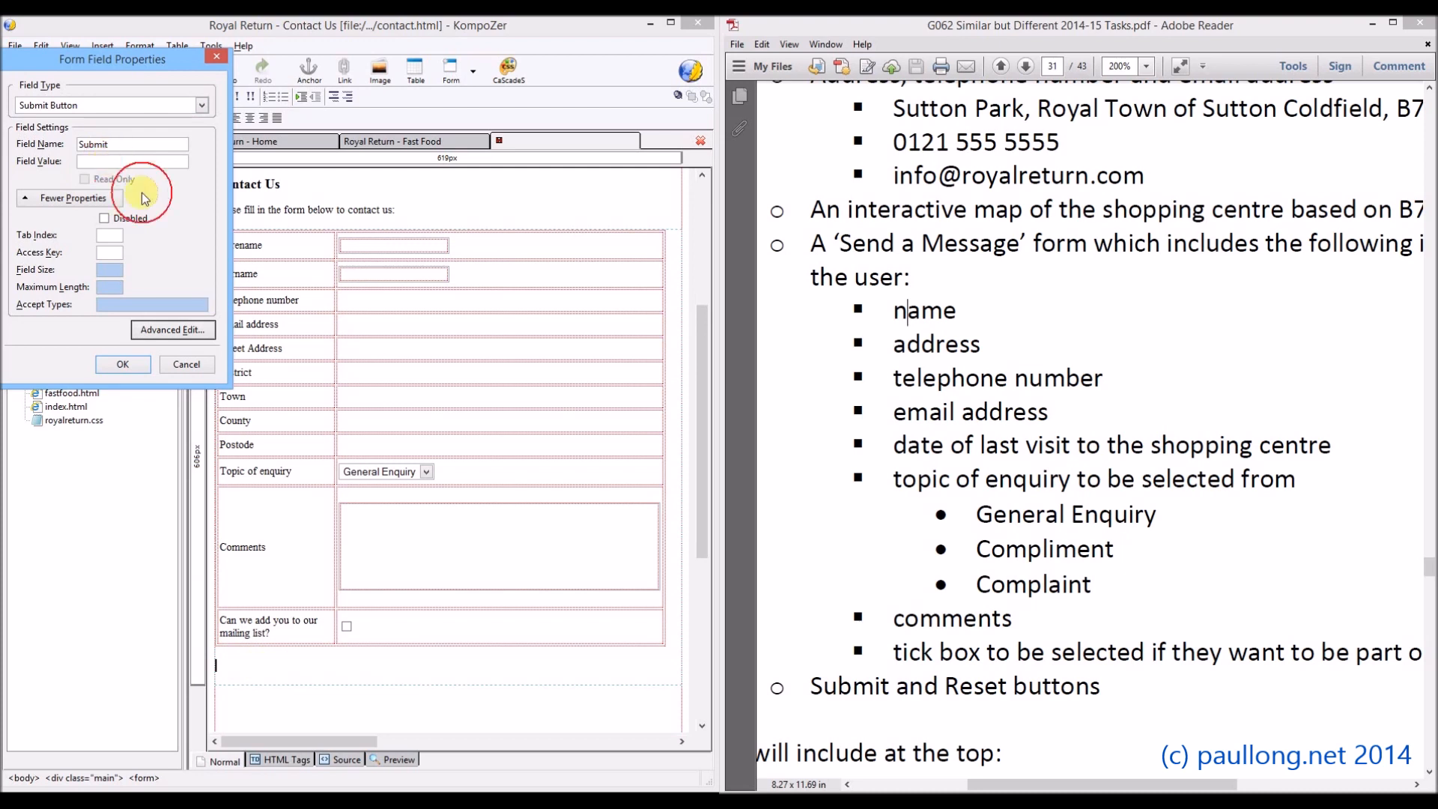
pyautogui.write('Submit')
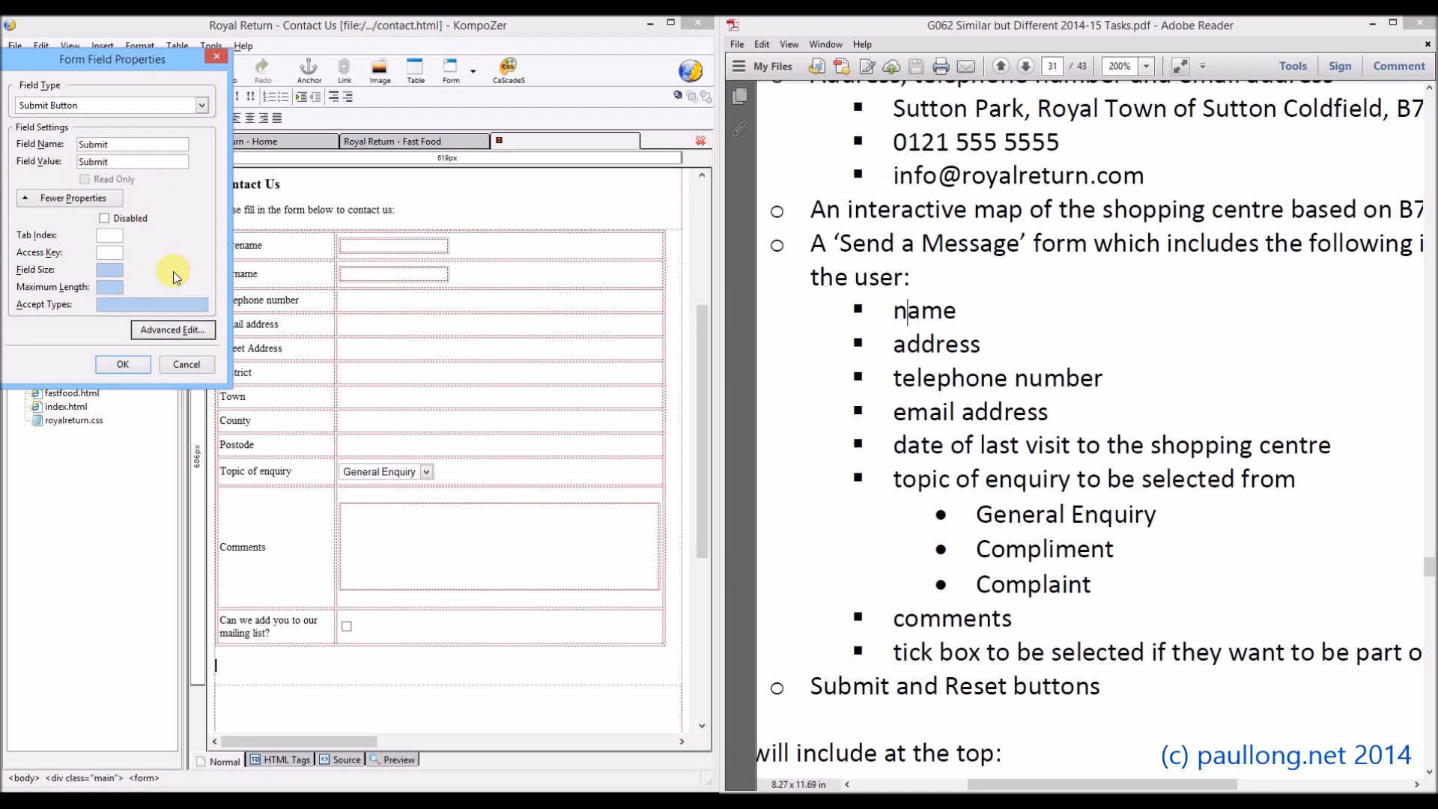
pyautogui.click(123, 364)
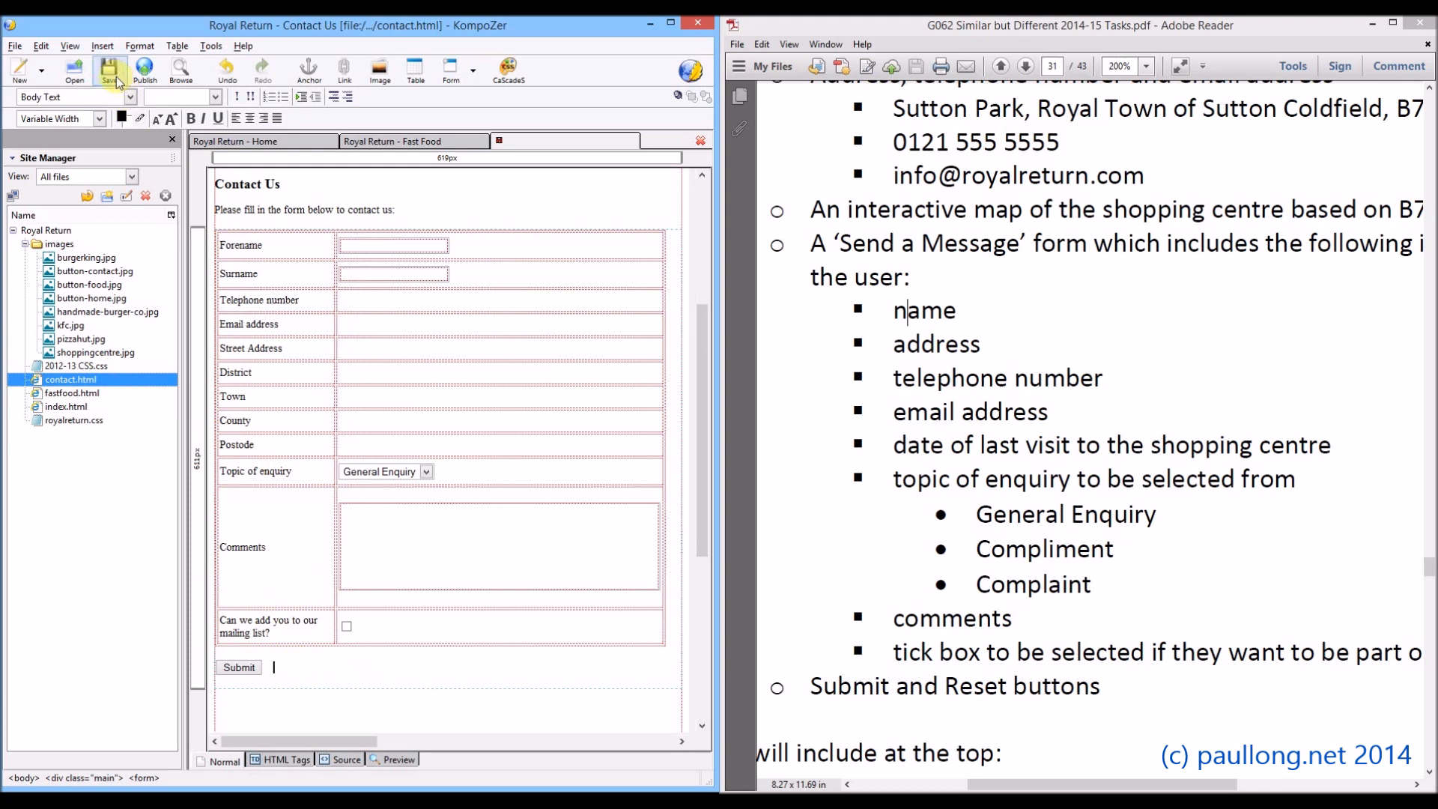
# Insert a reset button labelled "Reset" beside the Submit button below the form table.
pyautogui.click(98, 47)
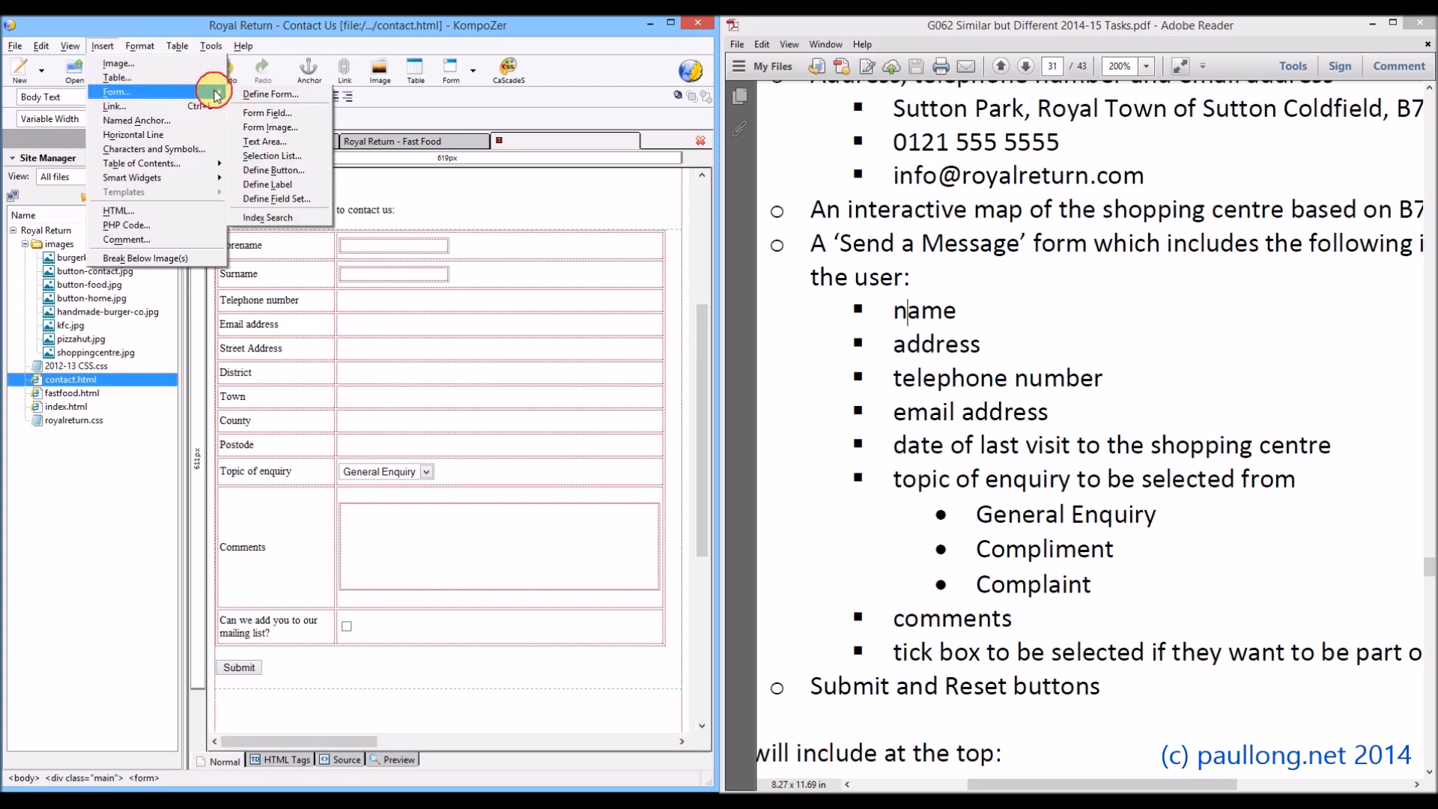
pyautogui.click(262, 106)
pyautogui.click(84, 107)
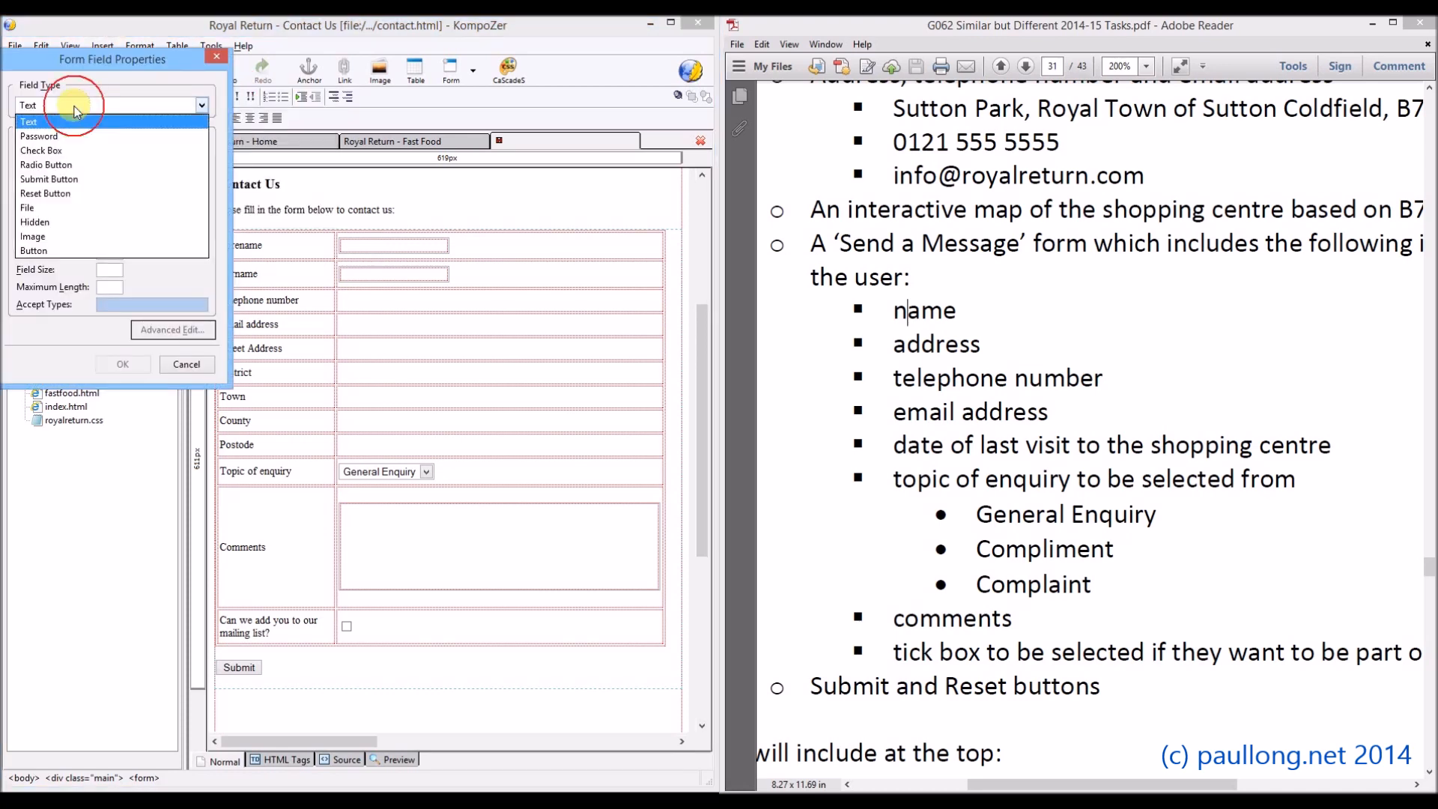
pyautogui.click(59, 193)
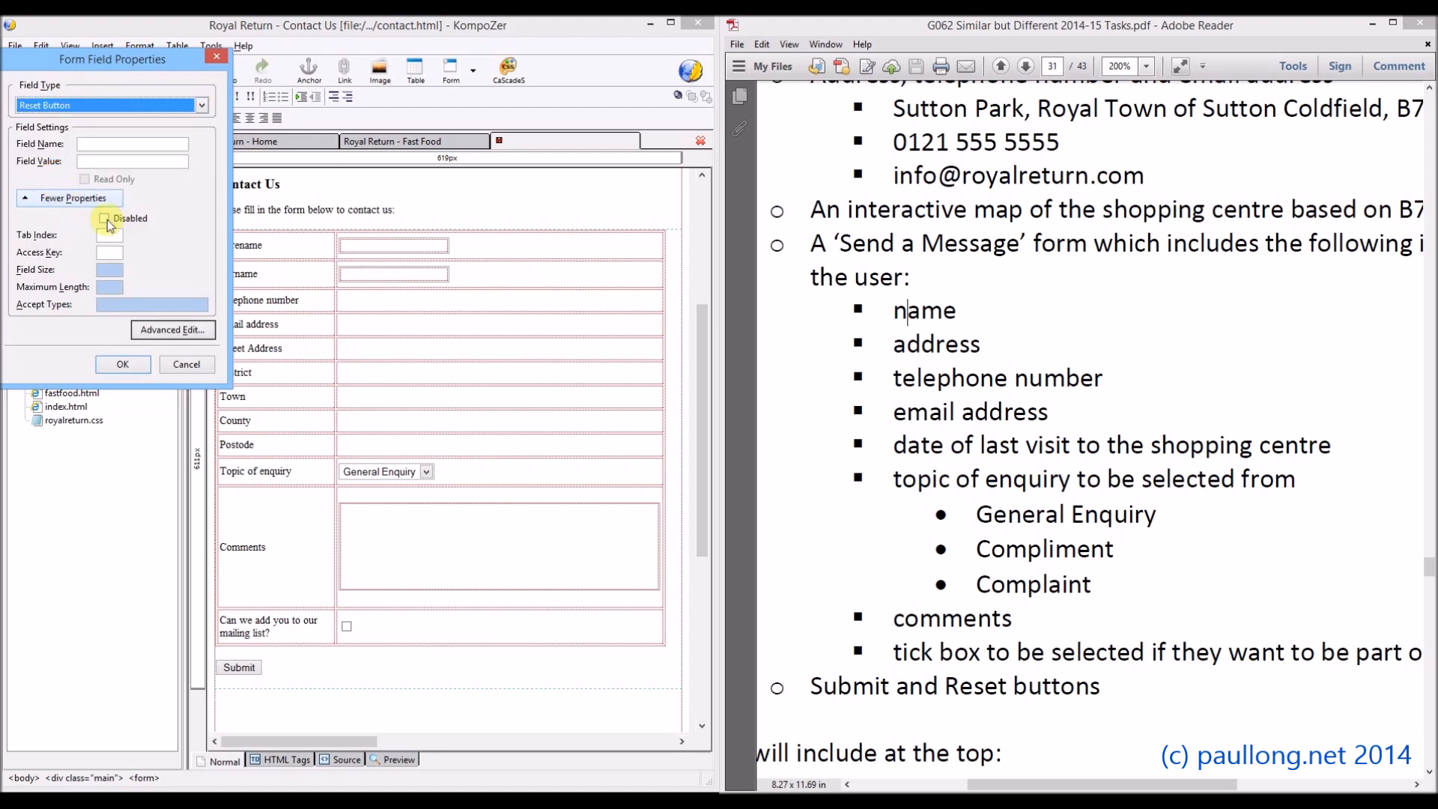
pyautogui.click(132, 148)
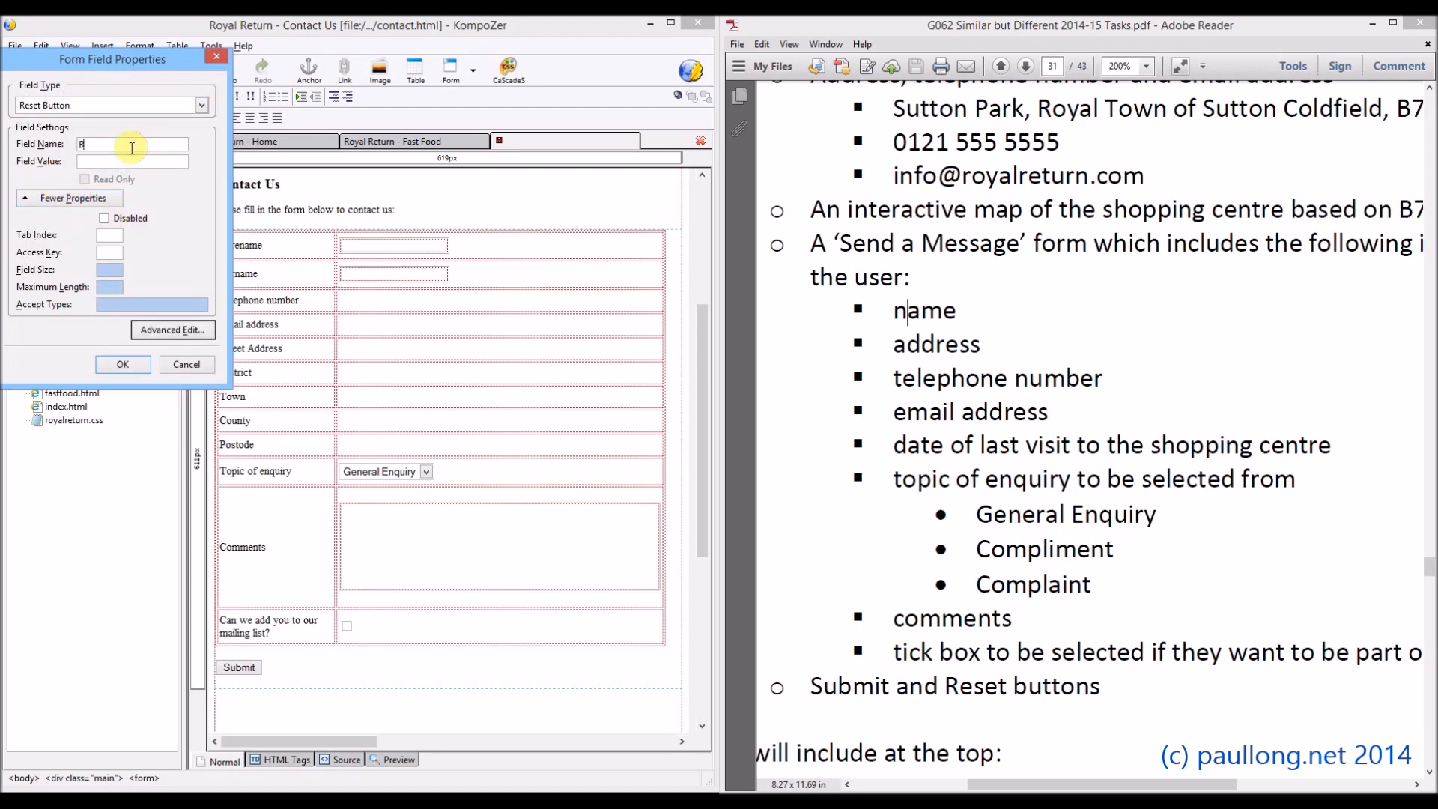
pyautogui.write('Rest')
pyautogui.click(130, 368)
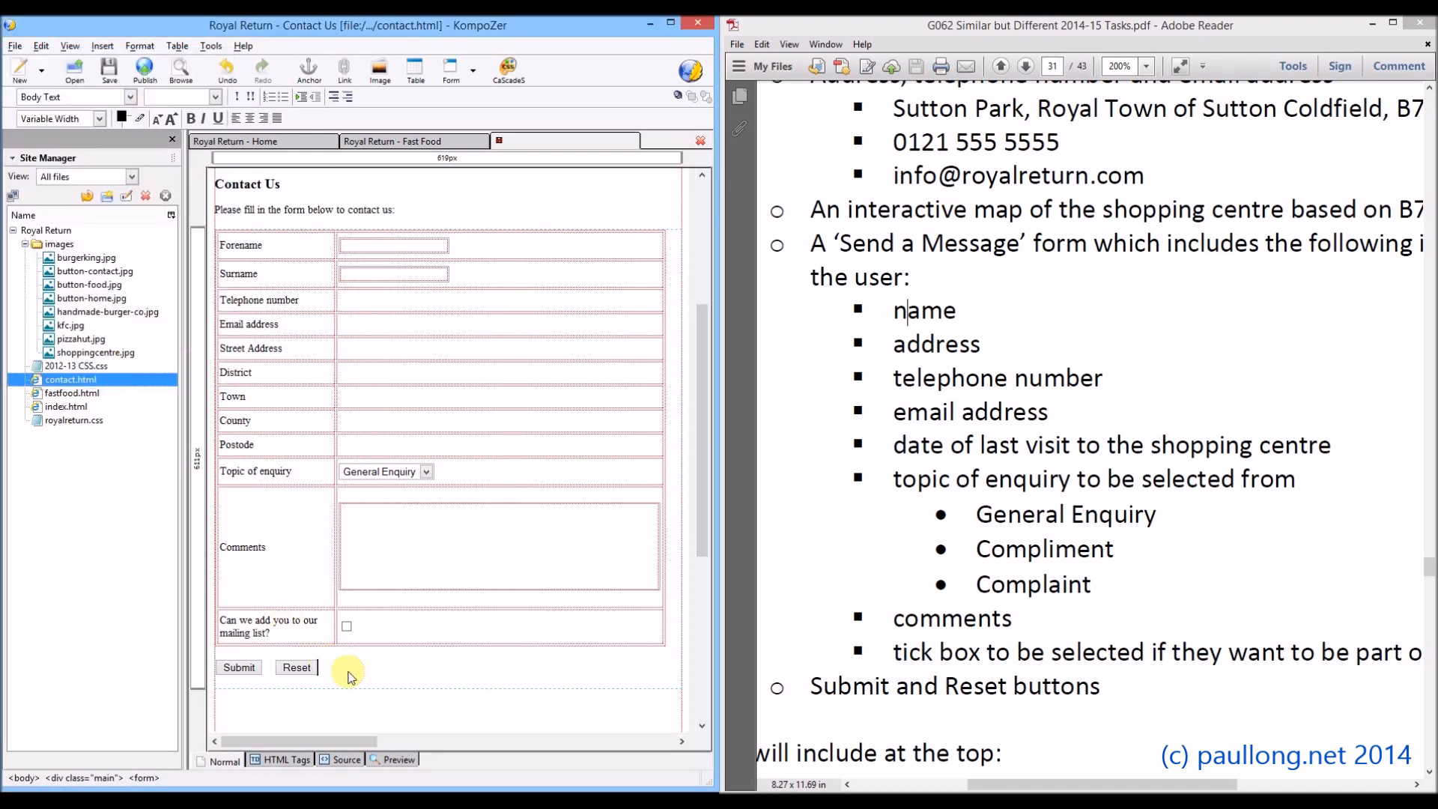